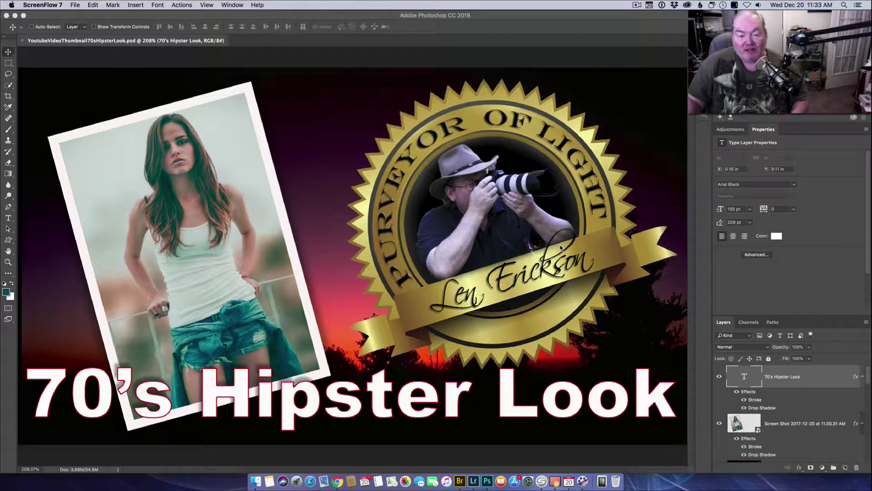
Step: In Lightroom, compare before/after and reset the portrait's teal edits to its original warm tones
{"action": "left_click", "coordinate": [473, 478]}
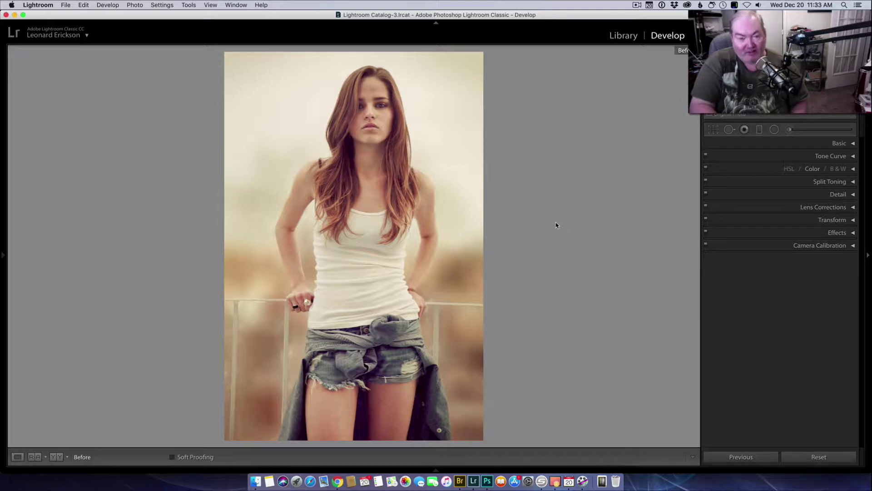
{"action": "key", "text": "backslash"}
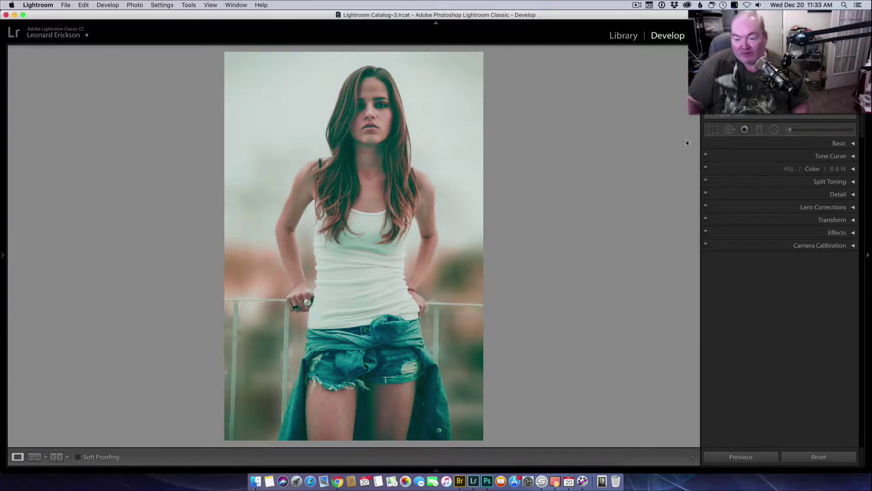
{"action": "left_click", "coordinate": [819, 458]}
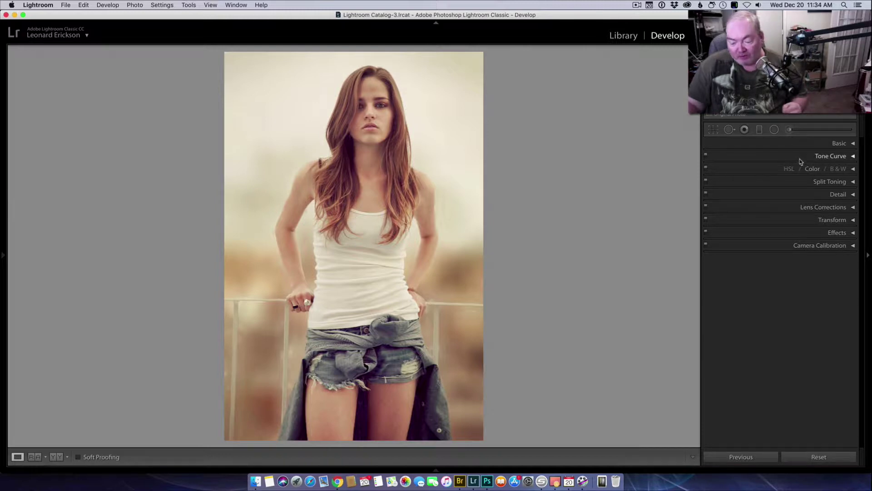
Step: In Camera Calibration, set Blue Primary Hue to -100 and Red Primary Hue to about +44
{"action": "left_click", "coordinate": [853, 248]}
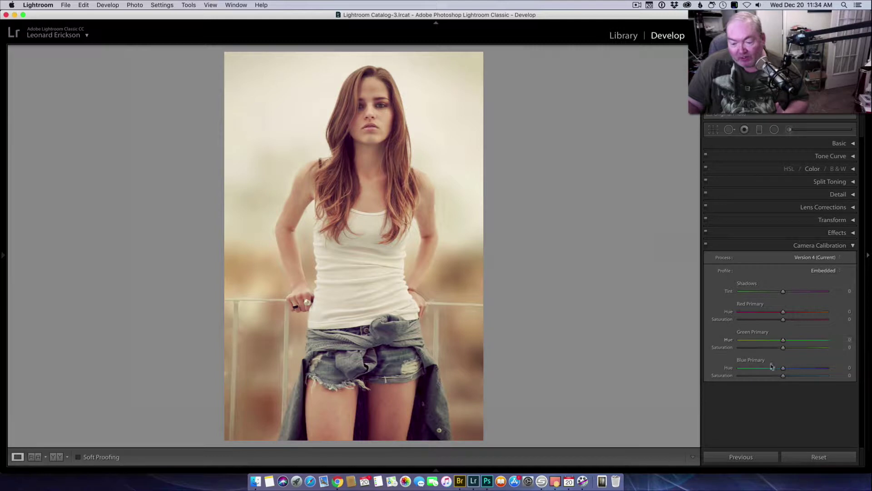
{"action": "left_click_drag", "start_coordinate": [783, 369], "coordinate": [716, 366]}
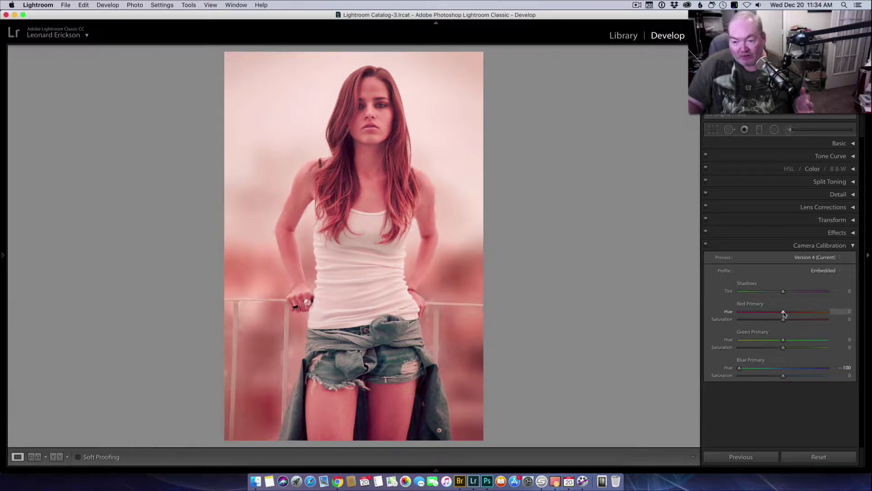
{"action": "left_click_drag", "start_coordinate": [784, 312], "coordinate": [806, 314]}
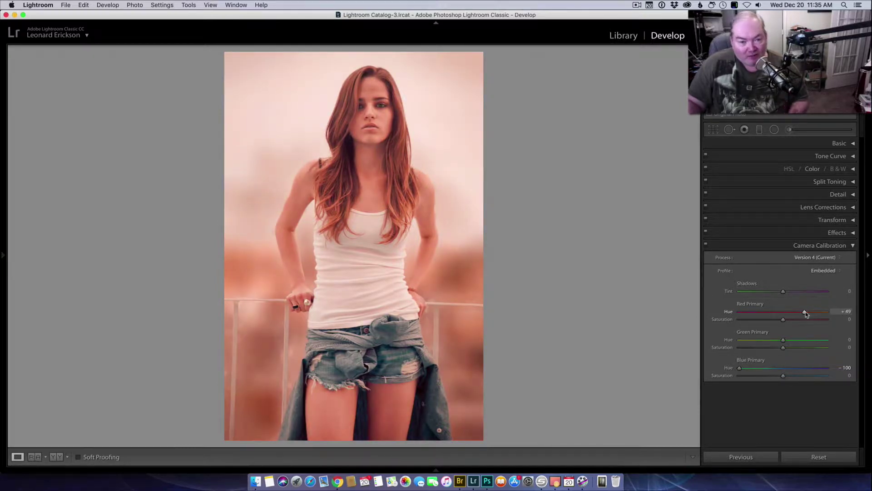
{"action": "left_click_drag", "start_coordinate": [805, 313], "coordinate": [804, 314]}
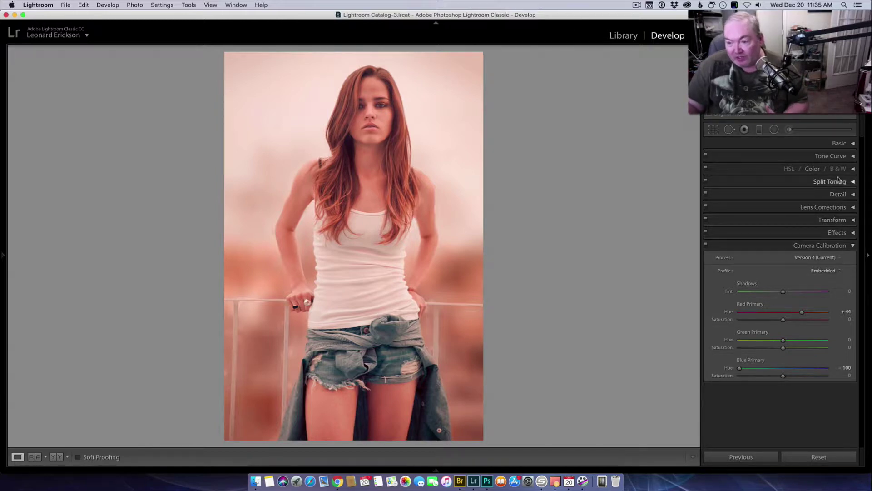
{"action": "left_click", "coordinate": [852, 169]}
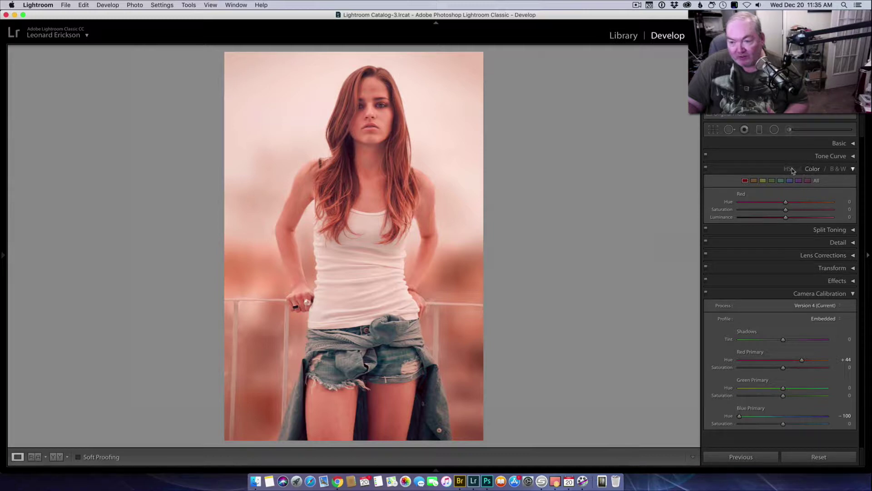
Step: In HSL/Color's single-colour view, set Red to Hue -40, Saturation +7, Luminance -17
{"action": "left_click", "coordinate": [789, 169]}
{"action": "left_click", "coordinate": [812, 169]}
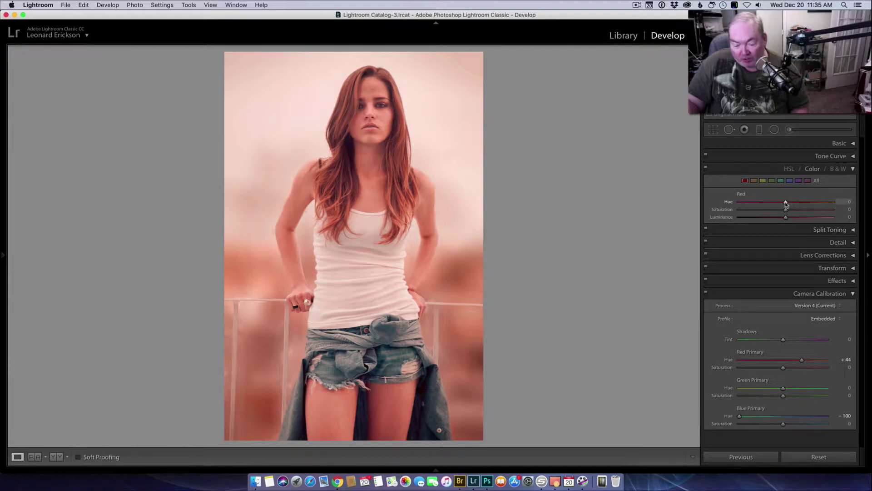
{"action": "left_click_drag", "start_coordinate": [785, 203], "coordinate": [841, 209]}
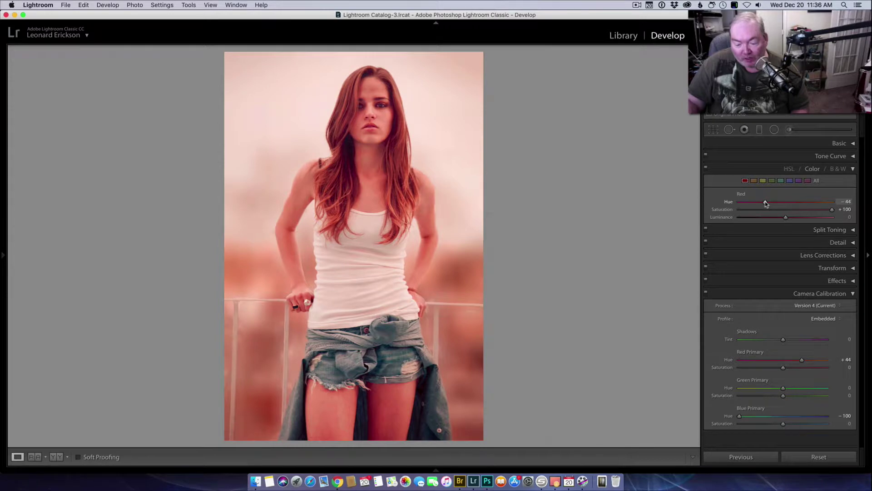
{"action": "left_click_drag", "start_coordinate": [767, 203], "coordinate": [749, 203]}
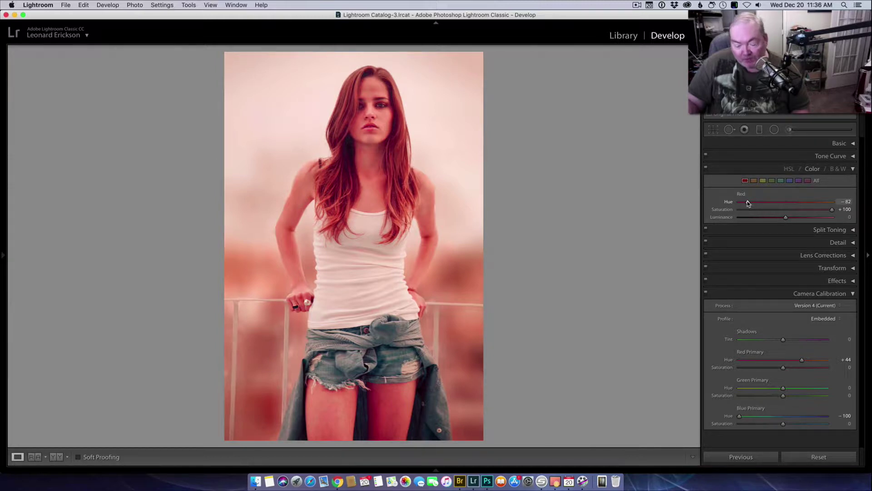
{"action": "left_click_drag", "start_coordinate": [749, 203], "coordinate": [767, 206]}
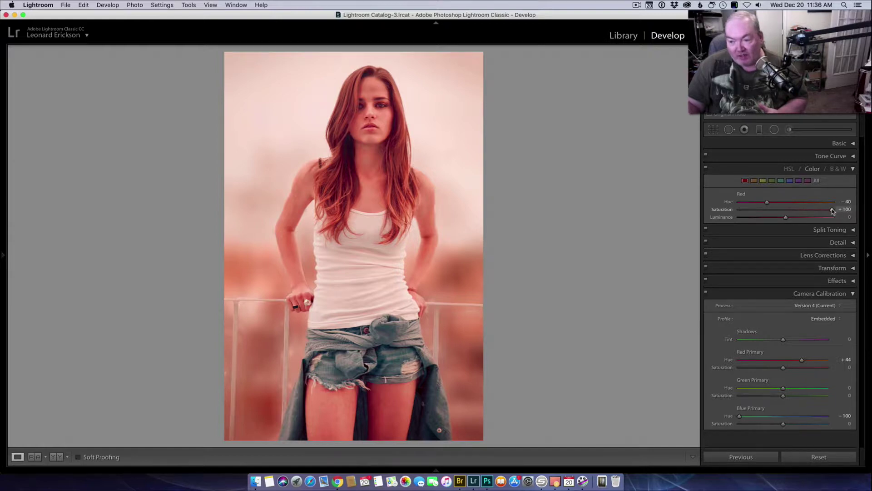
{"action": "left_click_drag", "start_coordinate": [832, 210], "coordinate": [787, 212]}
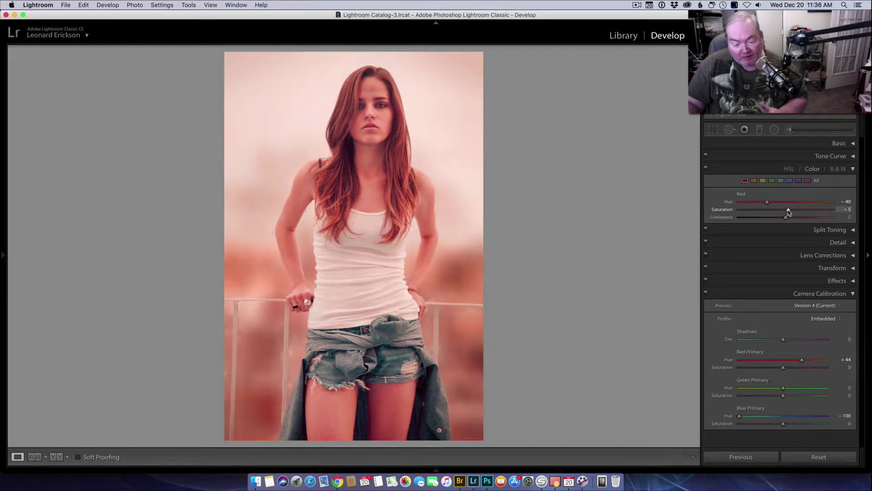
{"action": "left_click_drag", "start_coordinate": [788, 212], "coordinate": [790, 212]}
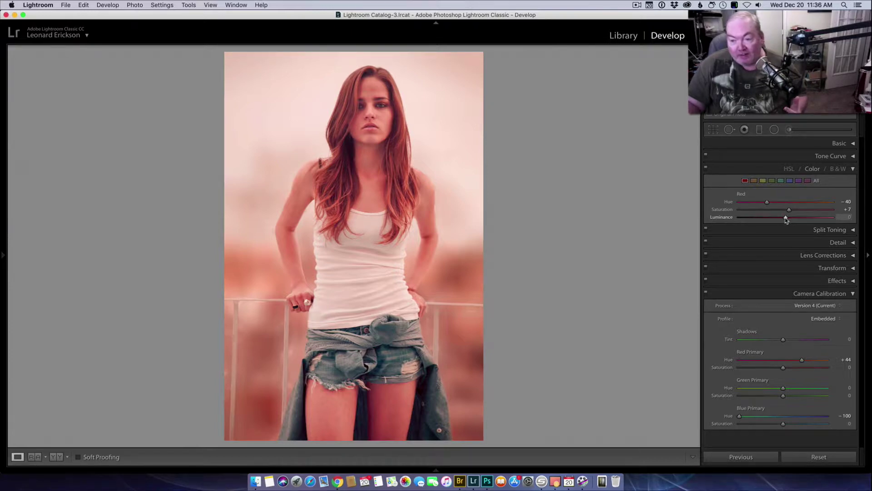
{"action": "left_click_drag", "start_coordinate": [787, 219], "coordinate": [779, 221]}
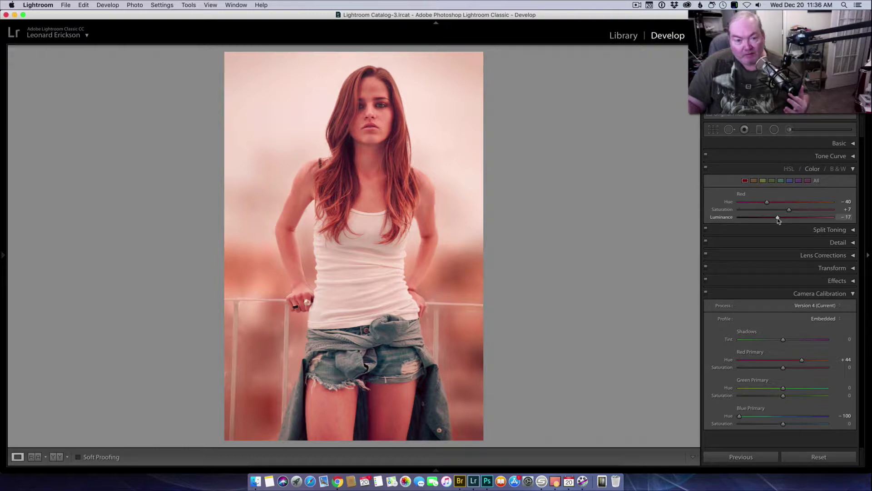
Step: Set the Orange HSL channel to Hue -10 and Saturation +24
{"action": "left_click", "coordinate": [755, 181]}
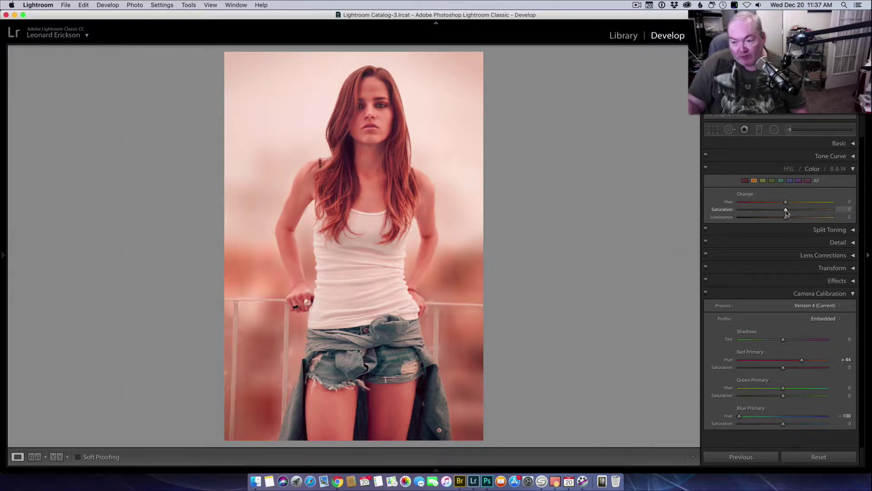
{"action": "left_click_drag", "start_coordinate": [787, 209], "coordinate": [841, 209]}
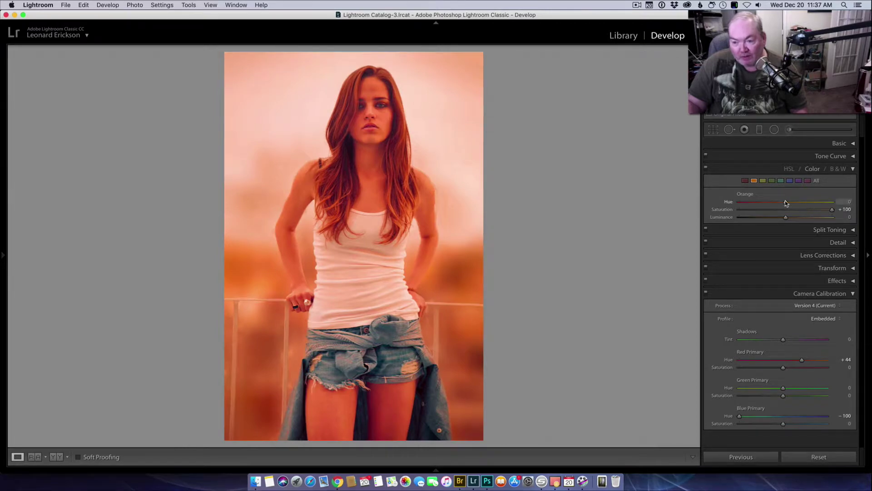
{"action": "mouse_move", "coordinate": [785, 202]}
{"action": "left_mouse_down"}
{"action": "mouse_move", "coordinate": [732, 202]}
{"action": "mouse_move", "coordinate": [809, 202]}
{"action": "mouse_move", "coordinate": [738, 202]}
{"action": "mouse_move", "coordinate": [801, 202]}
{"action": "mouse_move", "coordinate": [770, 205]}
{"action": "mouse_move", "coordinate": [781, 205]}
{"action": "left_mouse_up"}
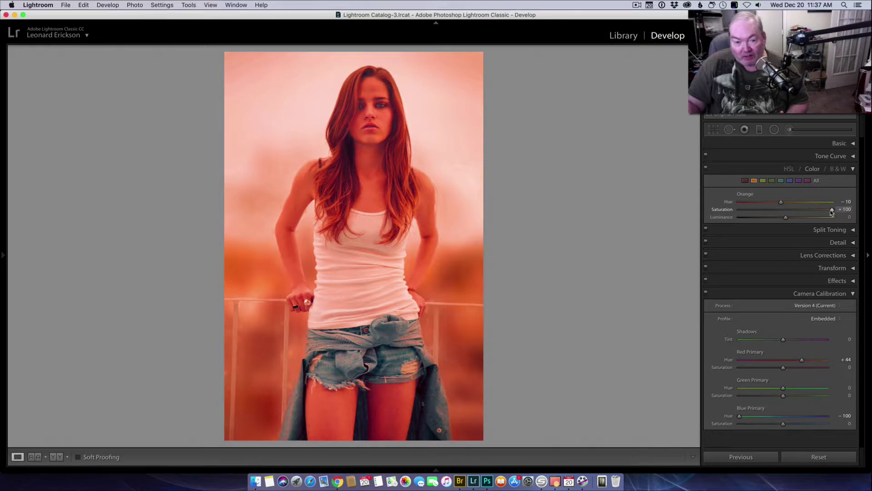
{"action": "left_click_drag", "start_coordinate": [833, 210], "coordinate": [792, 211]}
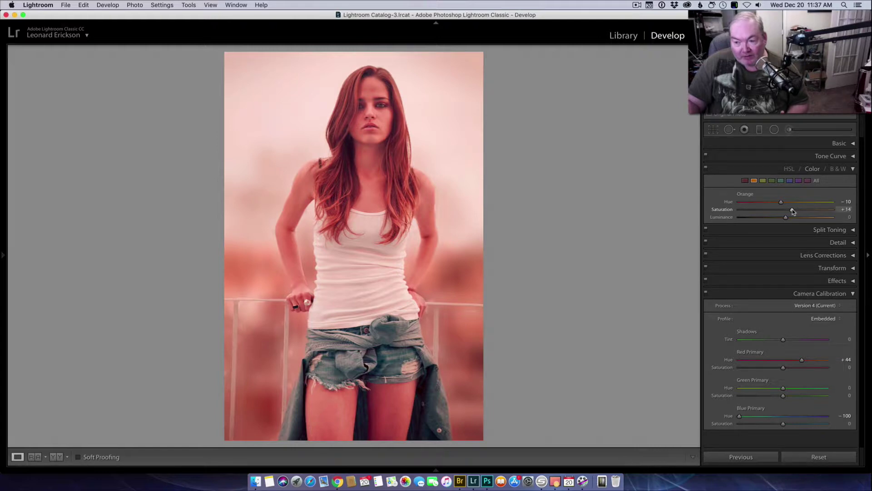
{"action": "left_click_drag", "start_coordinate": [793, 211], "coordinate": [796, 212]}
{"action": "left_click_drag", "start_coordinate": [798, 212], "coordinate": [799, 214]}
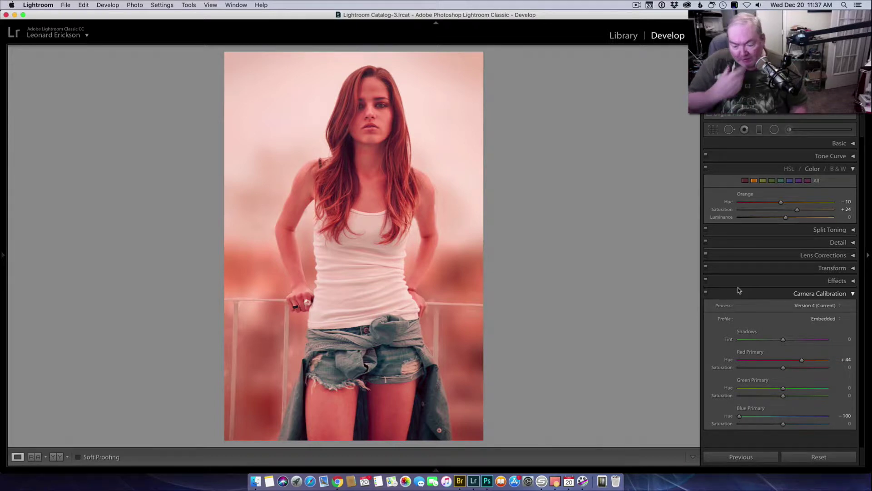
Step: Set the Blue HSL channel to Hue +85 and Saturation +16 to tint cooler areas
{"action": "left_click", "coordinate": [790, 180]}
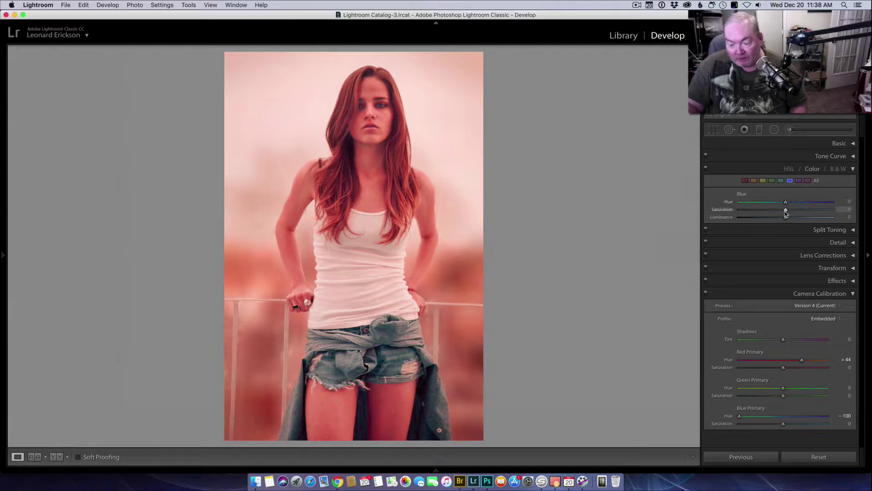
{"action": "left_click_drag", "start_coordinate": [786, 213], "coordinate": [859, 211]}
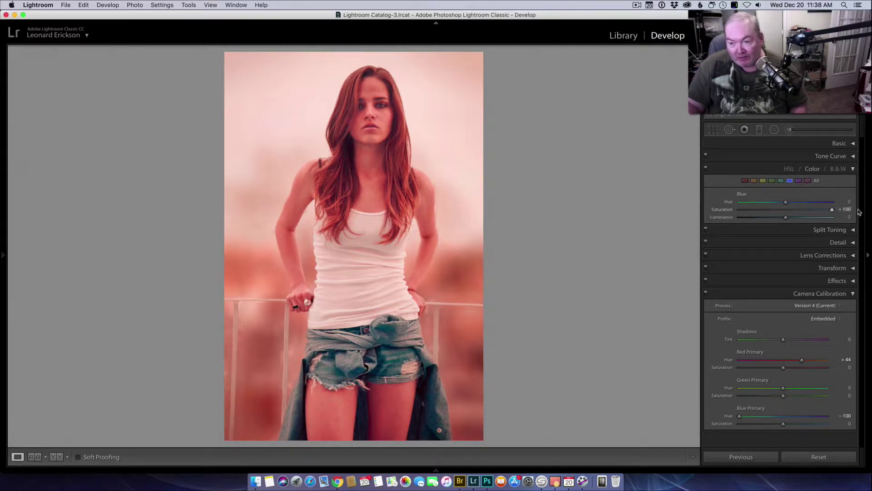
{"action": "left_click_drag", "start_coordinate": [786, 203], "coordinate": [814, 211]}
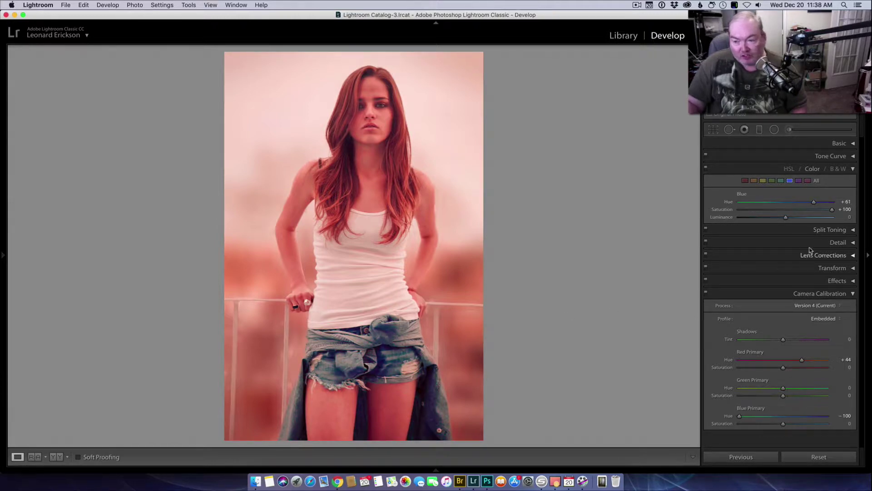
{"action": "mouse_move", "coordinate": [815, 204]}
{"action": "left_mouse_down"}
{"action": "mouse_move", "coordinate": [845, 205]}
{"action": "mouse_move", "coordinate": [739, 208]}
{"action": "mouse_move", "coordinate": [829, 211]}
{"action": "mouse_move", "coordinate": [806, 212]}
{"action": "left_mouse_up"}
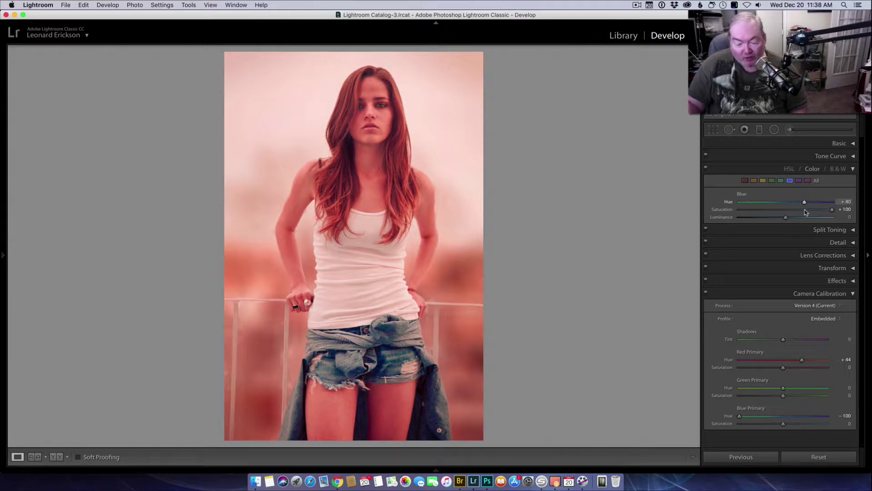
{"action": "left_click_drag", "start_coordinate": [807, 212], "coordinate": [816, 212]}
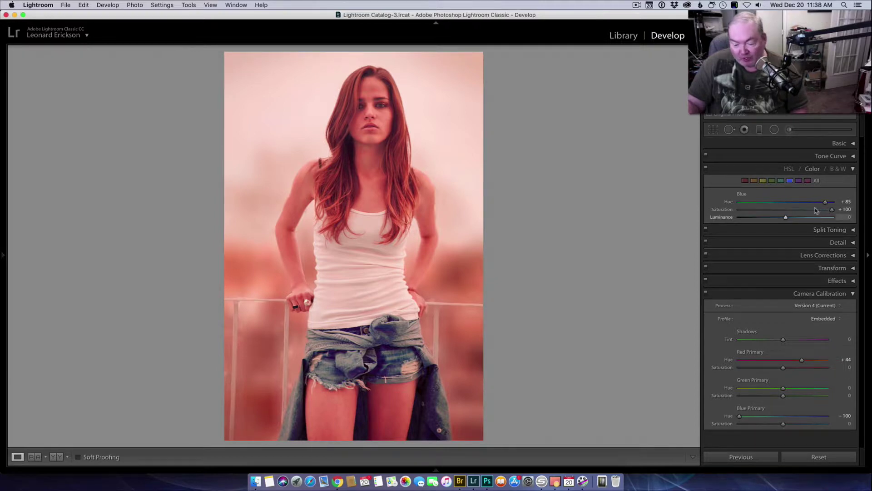
{"action": "left_click_drag", "start_coordinate": [831, 210], "coordinate": [793, 211]}
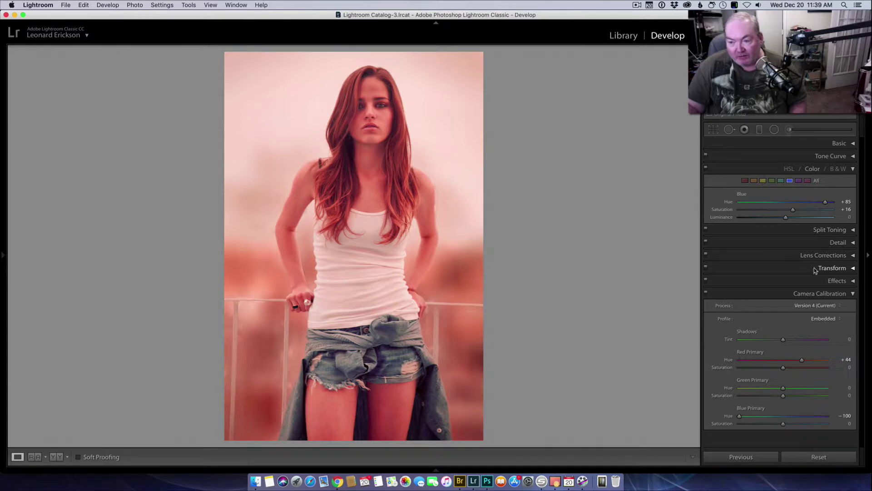
Step: In Split Toning, give the shadows a teal tint with Hue 184 and Saturation 53
{"action": "left_click", "coordinate": [853, 230]}
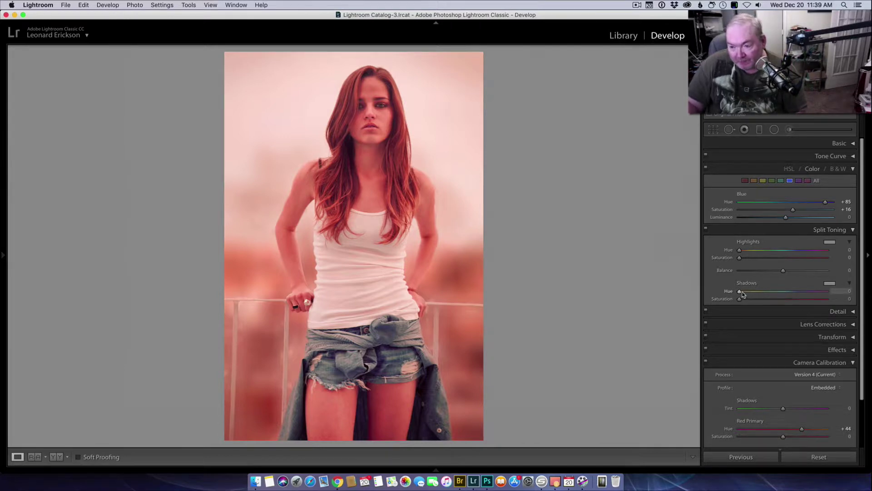
{"action": "left_click_drag", "start_coordinate": [742, 293], "coordinate": [786, 292]}
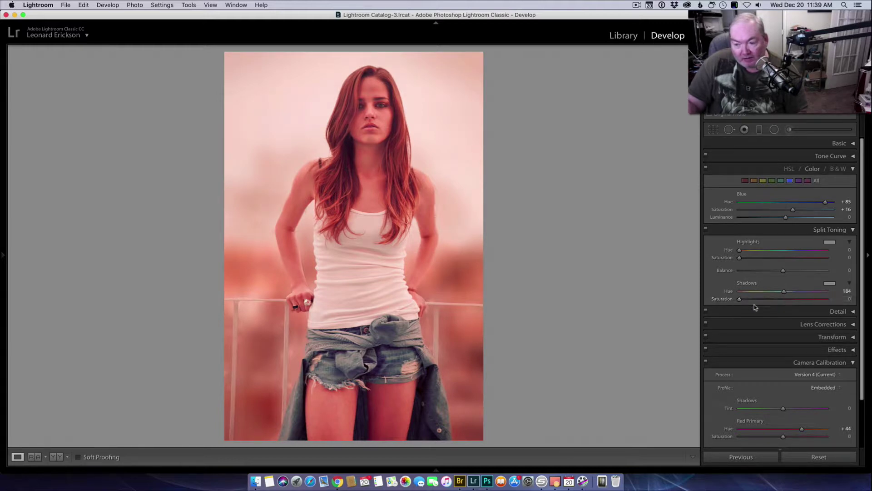
{"action": "left_click_drag", "start_coordinate": [739, 299], "coordinate": [786, 304]}
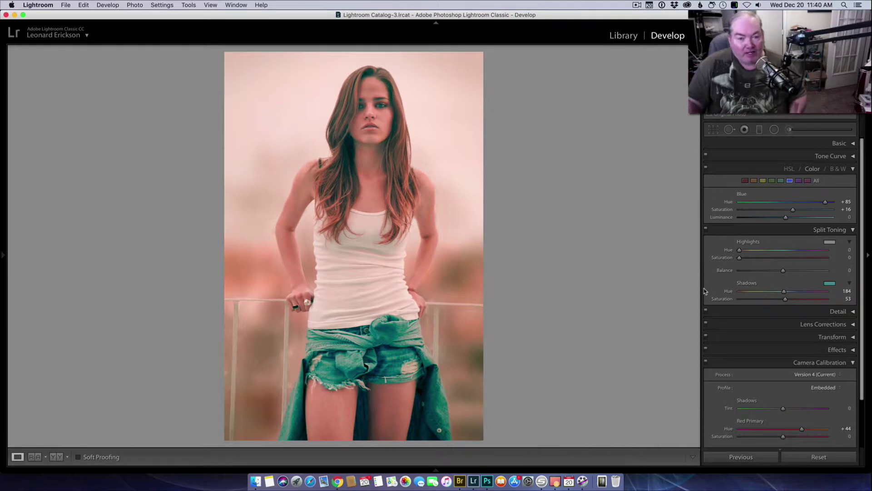
Step: Turn Split Toning off and on twice to compare the teal shadows, leaving it enabled
{"action": "left_click", "coordinate": [706, 230]}
{"action": "left_click", "coordinate": [707, 229]}
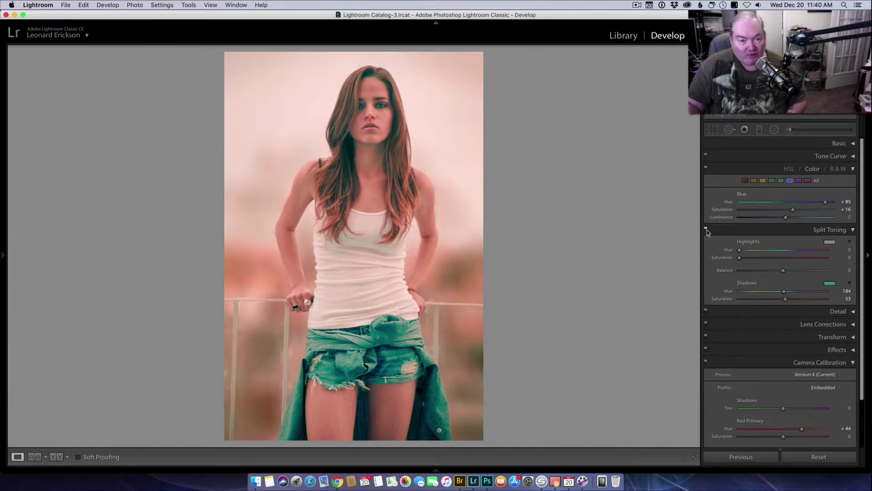
{"action": "left_click", "coordinate": [707, 229]}
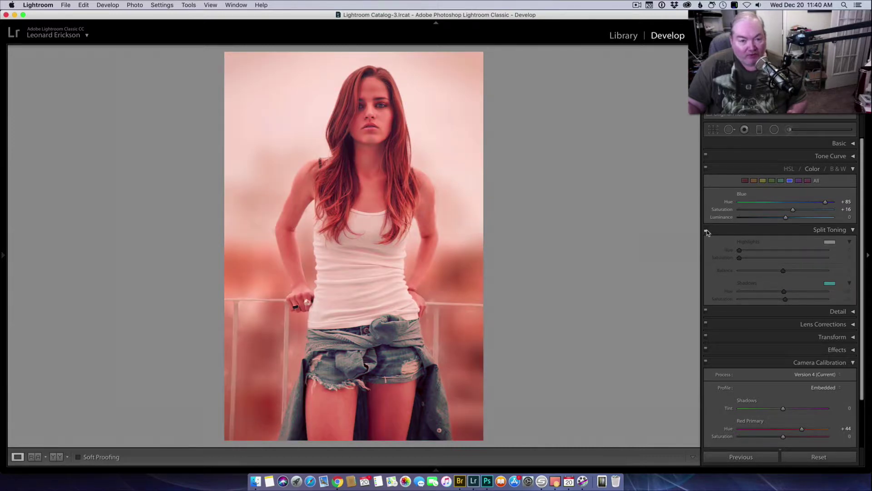
{"action": "left_click", "coordinate": [707, 231]}
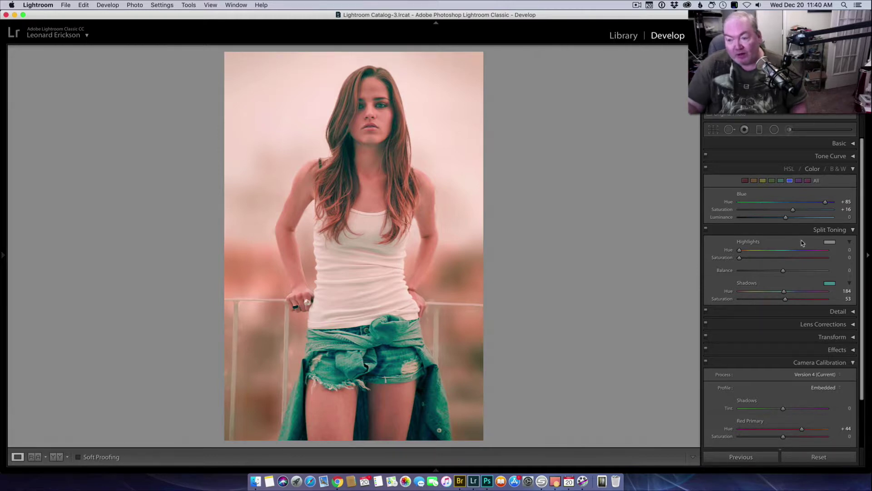
Step: In the Basic panel, set Temp to -14, Exposure to -0.20 and Contrast to +45
{"action": "left_click", "coordinate": [839, 143]}
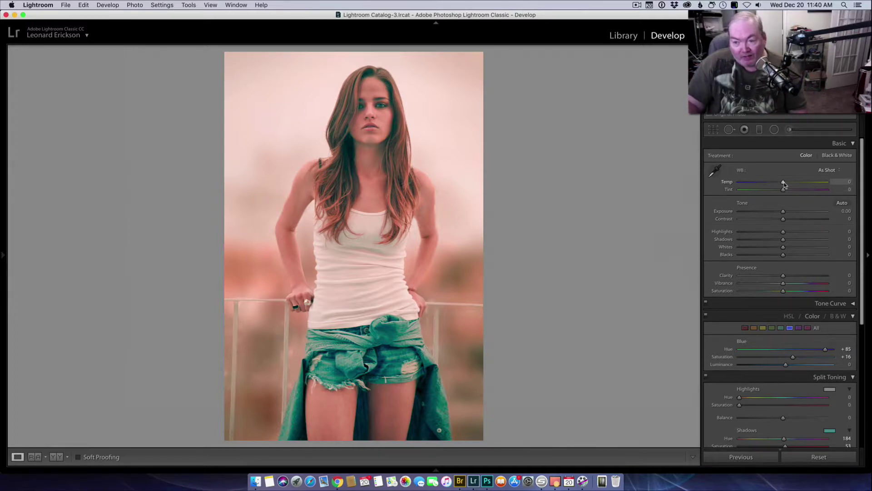
{"action": "left_click_drag", "start_coordinate": [783, 184], "coordinate": [779, 185]}
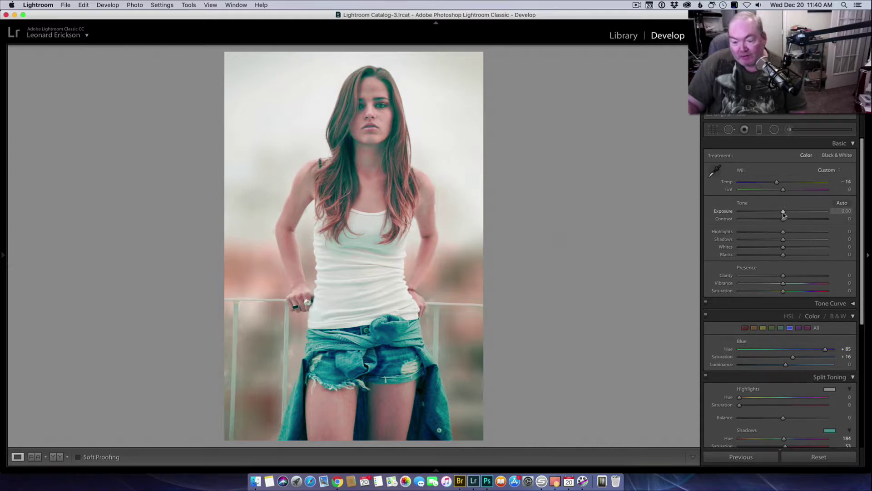
{"action": "left_click_drag", "start_coordinate": [783, 215], "coordinate": [782, 215]}
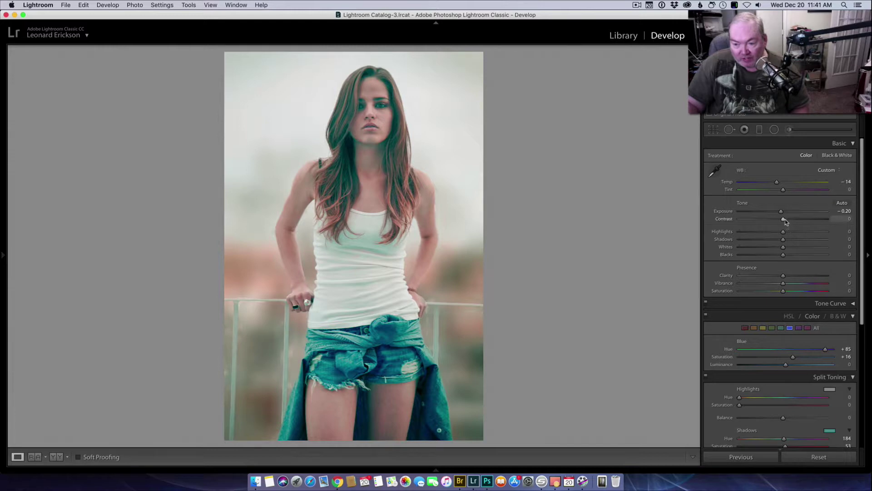
{"action": "left_click_drag", "start_coordinate": [786, 221], "coordinate": [804, 222]}
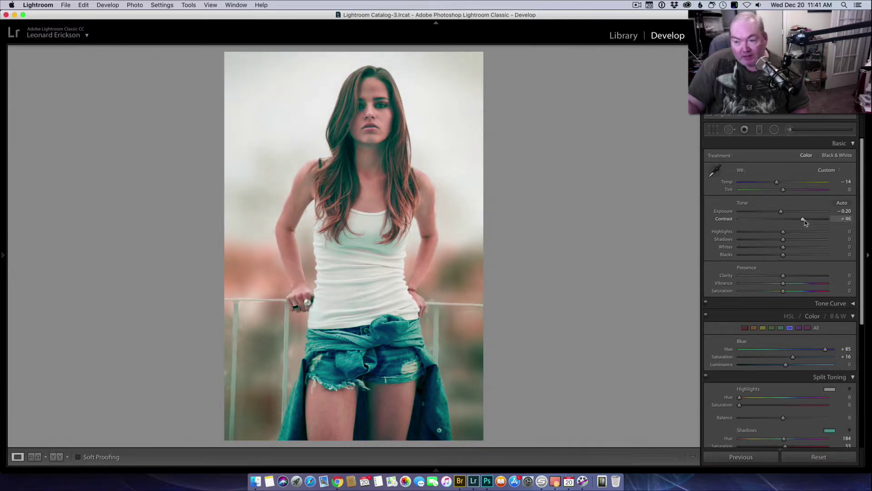
{"action": "left_click_drag", "start_coordinate": [805, 221], "coordinate": [804, 222]}
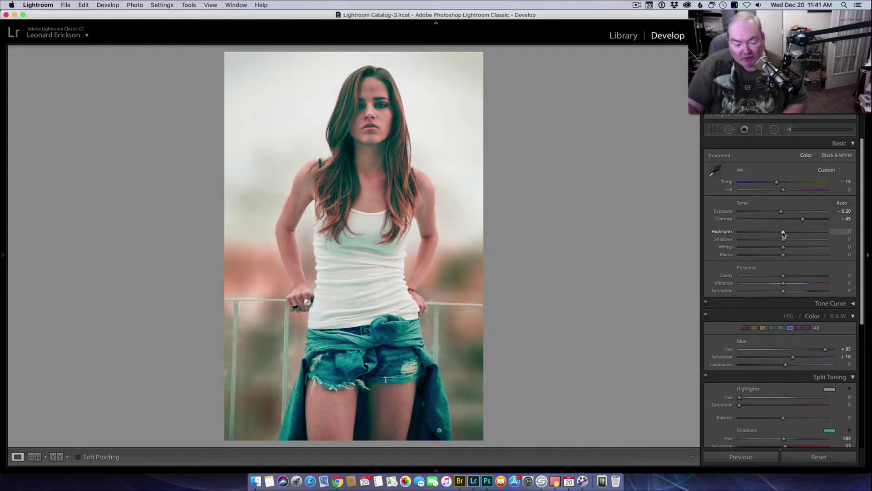
Step: Lower Highlights to -41, Whites to -24 and Blacks to -15
{"action": "left_click_drag", "start_coordinate": [784, 233], "coordinate": [765, 238]}
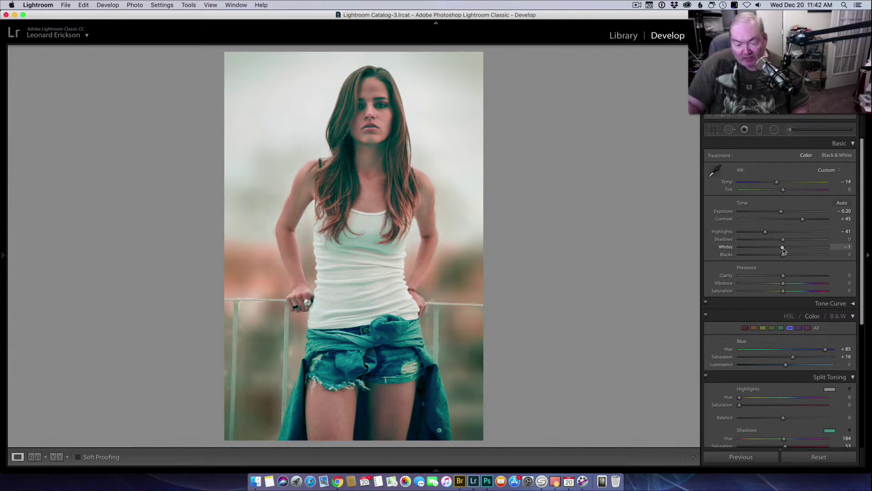
{"action": "left_click_drag", "start_coordinate": [784, 250], "coordinate": [774, 250]}
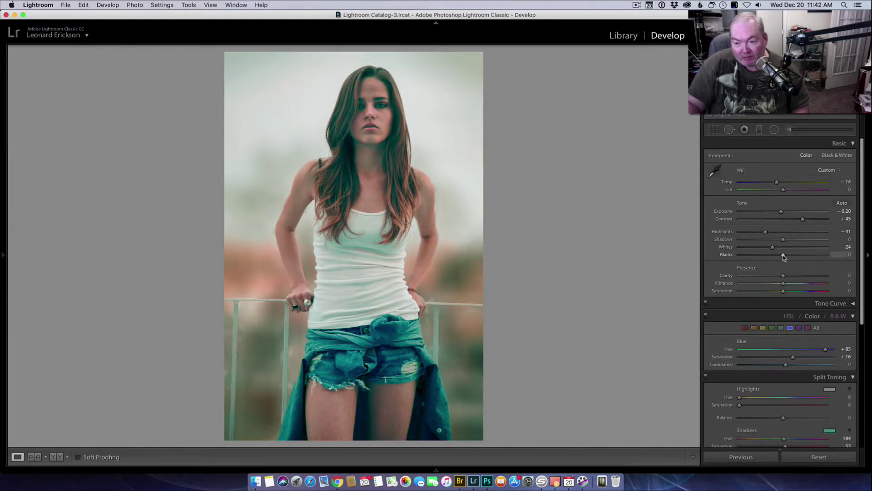
{"action": "left_click_drag", "start_coordinate": [784, 257], "coordinate": [781, 257]}
{"action": "left_click_drag", "start_coordinate": [780, 257], "coordinate": [779, 257]}
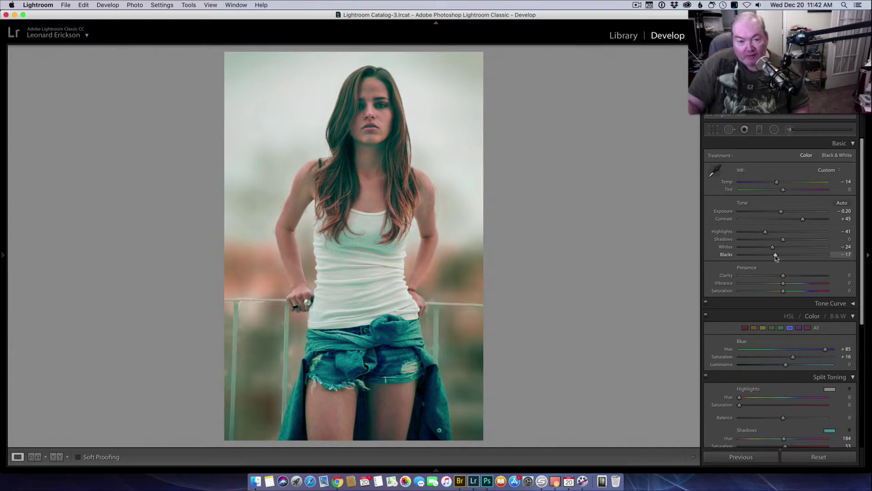
{"action": "mouse_move", "coordinate": [777, 257]}
{"action": "left_mouse_down"}
{"action": "mouse_move", "coordinate": [739, 257]}
{"action": "mouse_move", "coordinate": [852, 260]}
{"action": "mouse_move", "coordinate": [709, 259]}
{"action": "mouse_move", "coordinate": [772, 257]}
{"action": "left_mouse_up"}
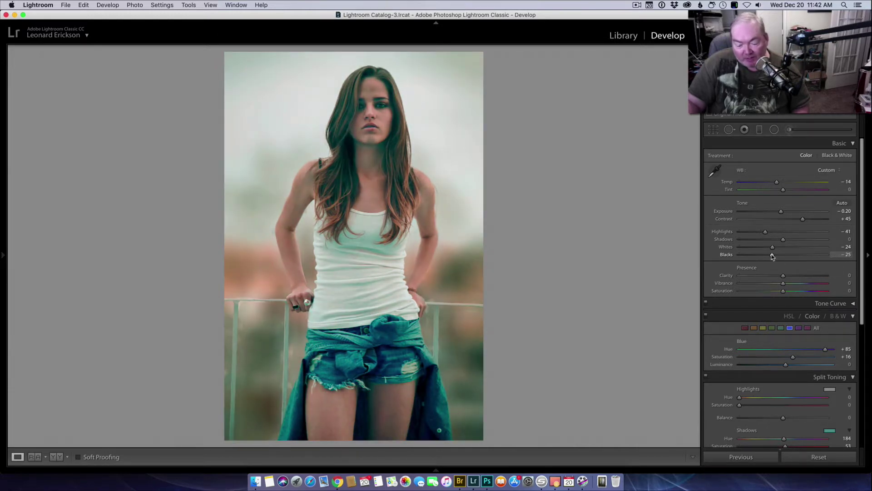
{"action": "left_click_drag", "start_coordinate": [773, 256], "coordinate": [775, 257]}
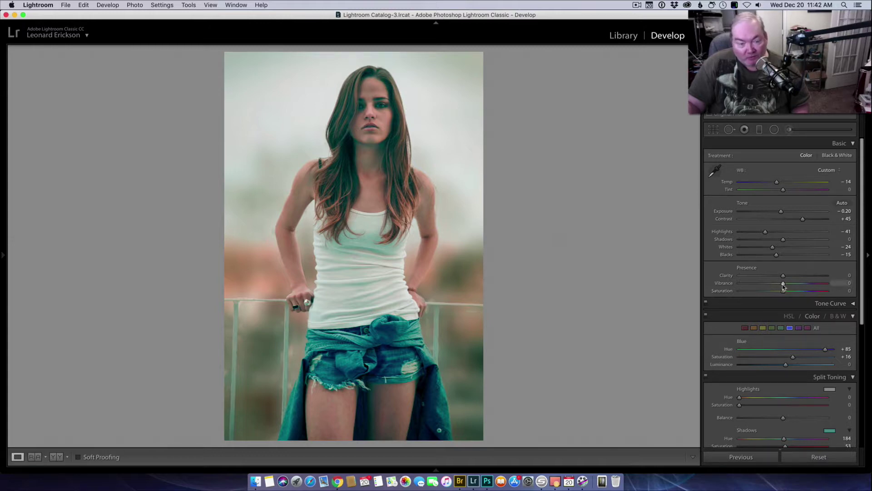
Step: Set Presence to Clarity -17, Vibrance -18 and Saturation -7
{"action": "mouse_move", "coordinate": [783, 278]}
{"action": "left_mouse_down"}
{"action": "mouse_move", "coordinate": [817, 277]}
{"action": "mouse_move", "coordinate": [765, 279]}
{"action": "mouse_move", "coordinate": [780, 278]}
{"action": "left_mouse_up"}
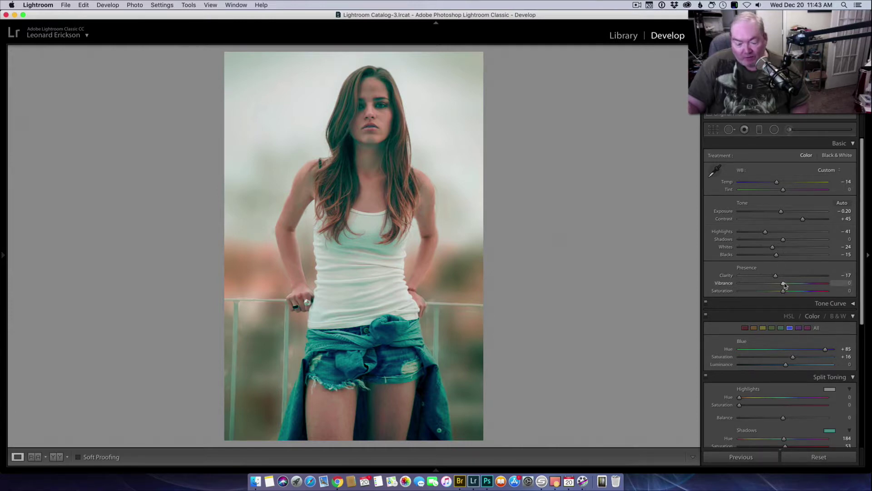
{"action": "left_click_drag", "start_coordinate": [784, 285], "coordinate": [776, 285]}
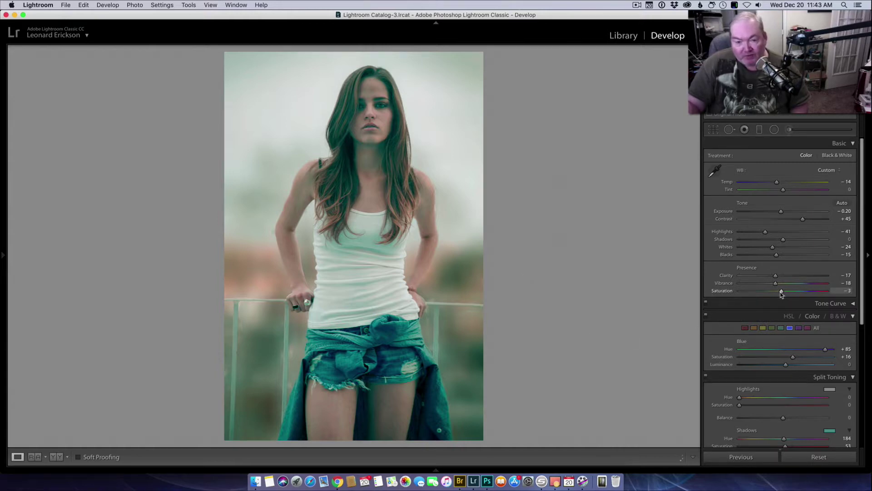
{"action": "mouse_move", "coordinate": [781, 294]}
{"action": "left_mouse_down"}
{"action": "mouse_move", "coordinate": [731, 297]}
{"action": "mouse_move", "coordinate": [779, 298]}
{"action": "left_mouse_up"}
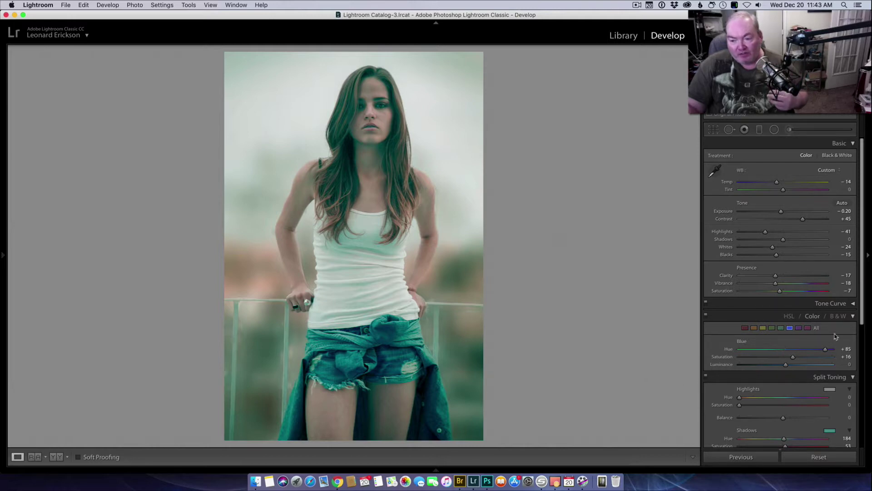
Step: Expand Tone Curve and toggle between region sliders and point curve, ending on the linear point curve
{"action": "left_click", "coordinate": [852, 303]}
{"action": "scroll", "coordinate": [825, 377], "scroll_direction": "down", "scroll_amount": 5}
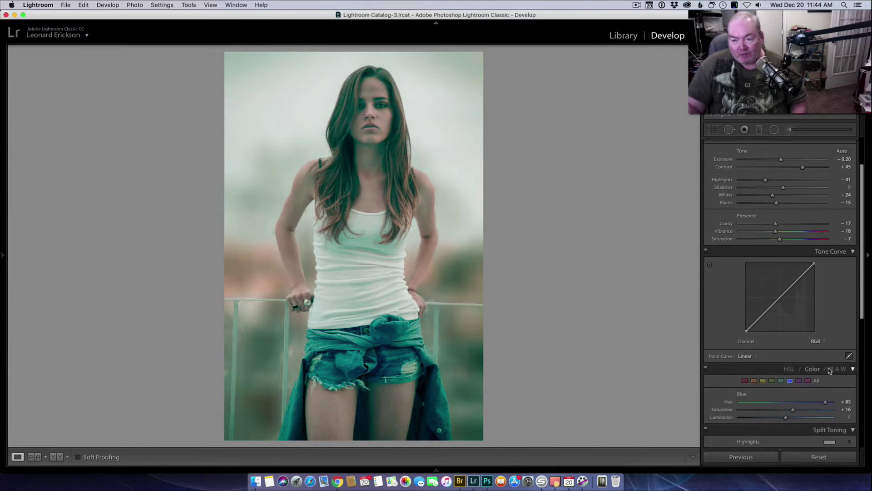
{"action": "scroll", "coordinate": [750, 313], "scroll_direction": "down", "scroll_amount": 3}
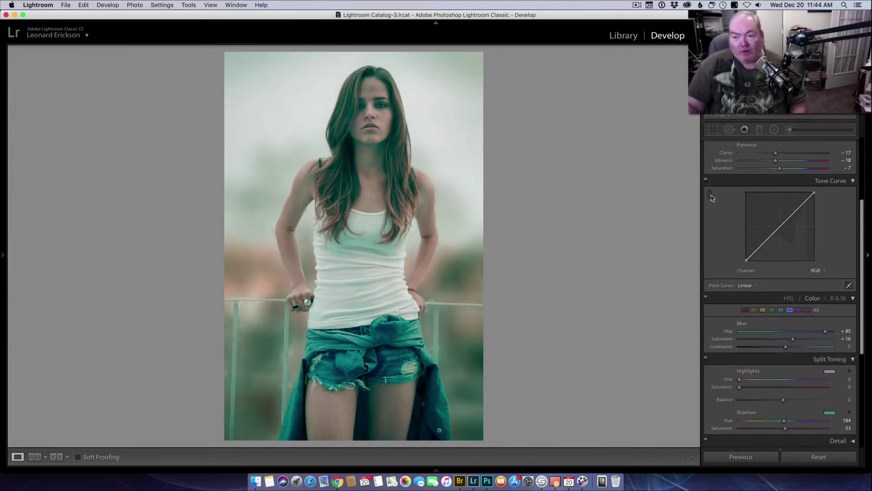
{"action": "left_click", "coordinate": [848, 285]}
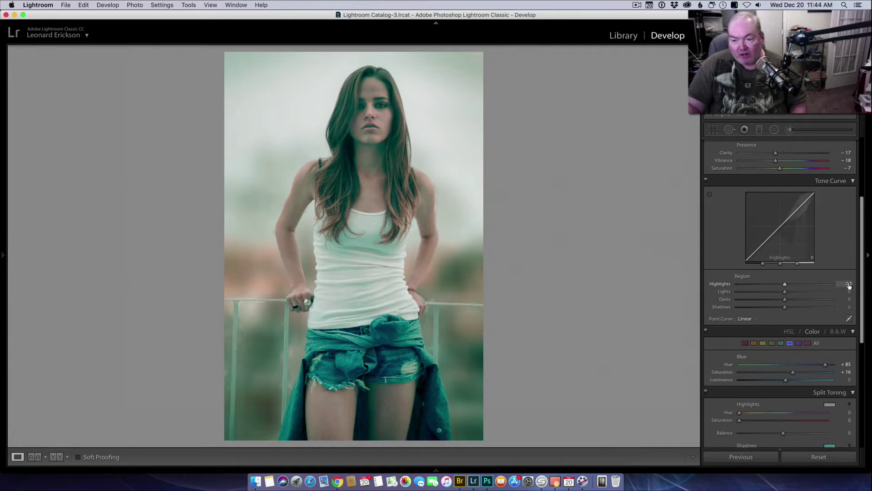
{"action": "left_click", "coordinate": [848, 320]}
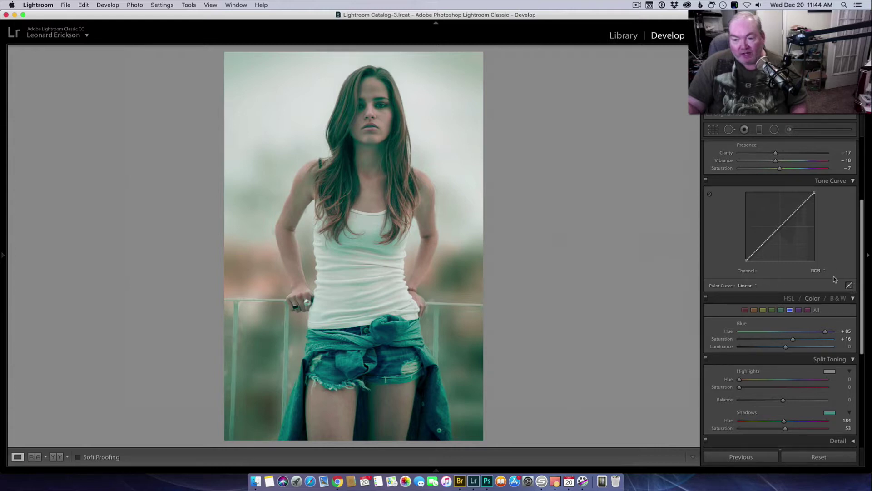
{"action": "left_click", "coordinate": [849, 285]}
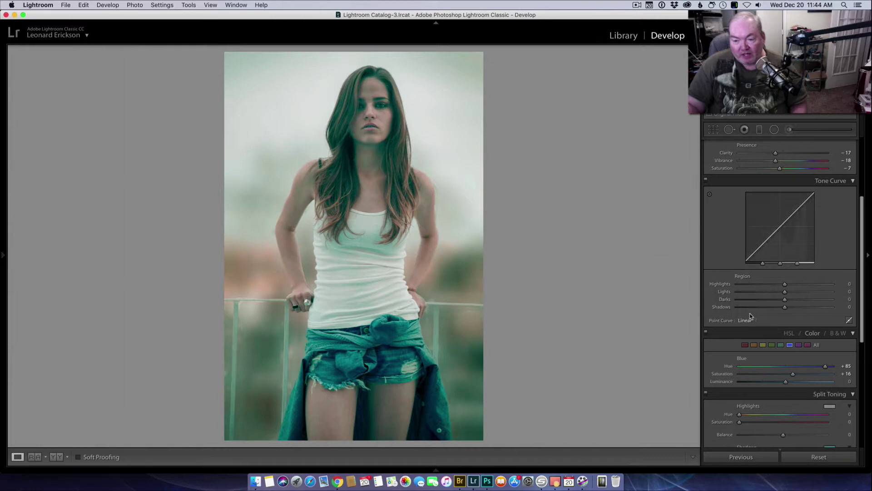
{"action": "left_click", "coordinate": [849, 320]}
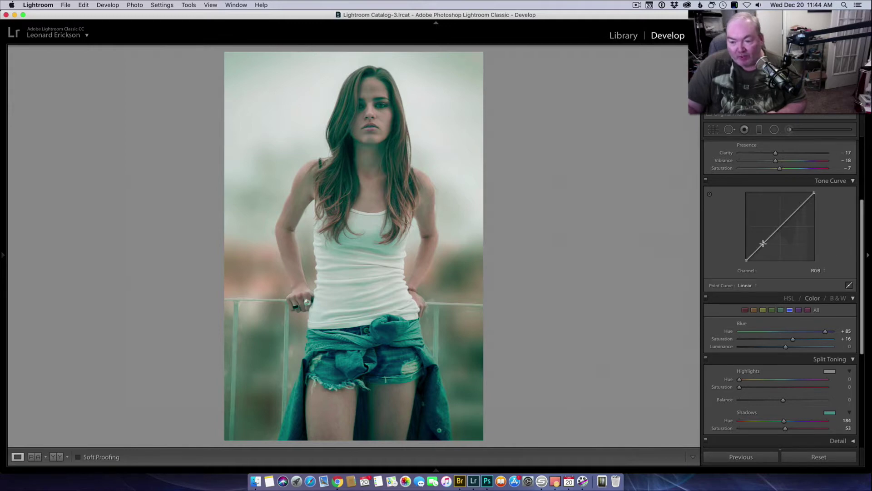
Step: Add midtone, shadow and highlight points to the RGB curve, lift the black point and lower the white point
{"action": "left_click", "coordinate": [780, 227]}
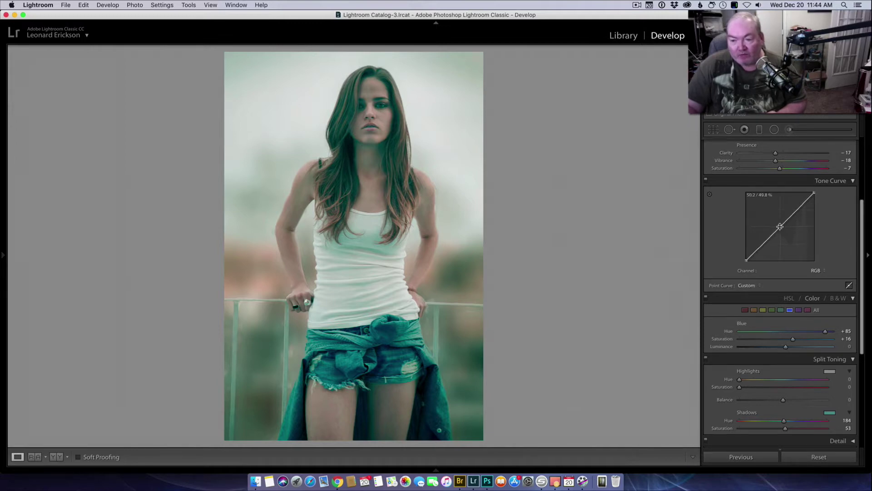
{"action": "left_click", "coordinate": [762, 243]}
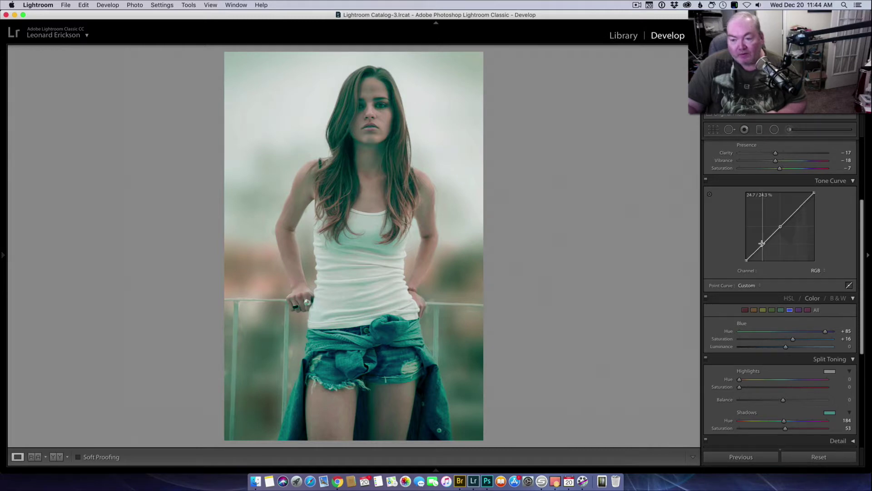
{"action": "left_click", "coordinate": [799, 210]}
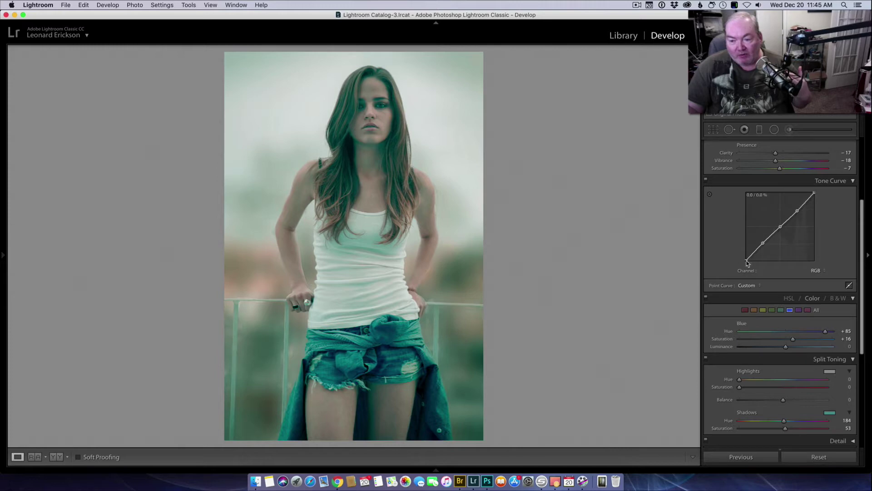
{"action": "mouse_move", "coordinate": [747, 261]}
{"action": "left_mouse_down"}
{"action": "mouse_move", "coordinate": [743, 213]}
{"action": "mouse_move", "coordinate": [740, 254]}
{"action": "left_mouse_up"}
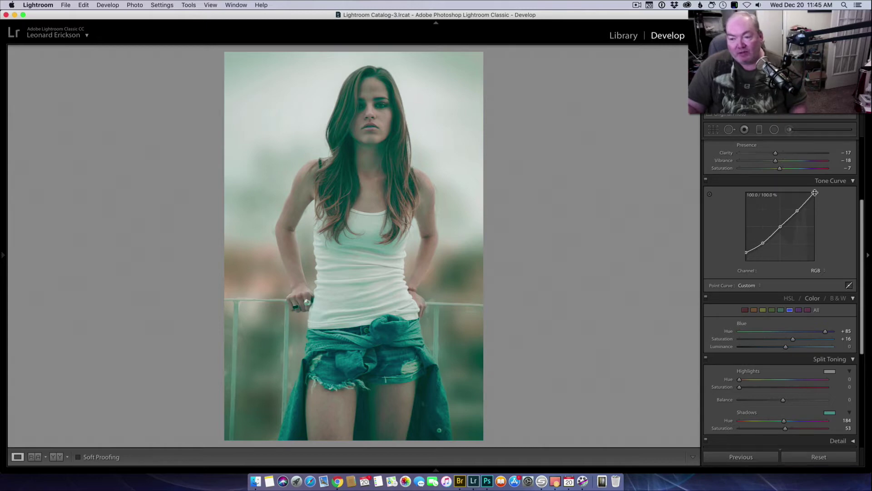
{"action": "left_click_drag", "start_coordinate": [815, 193], "coordinate": [816, 200]}
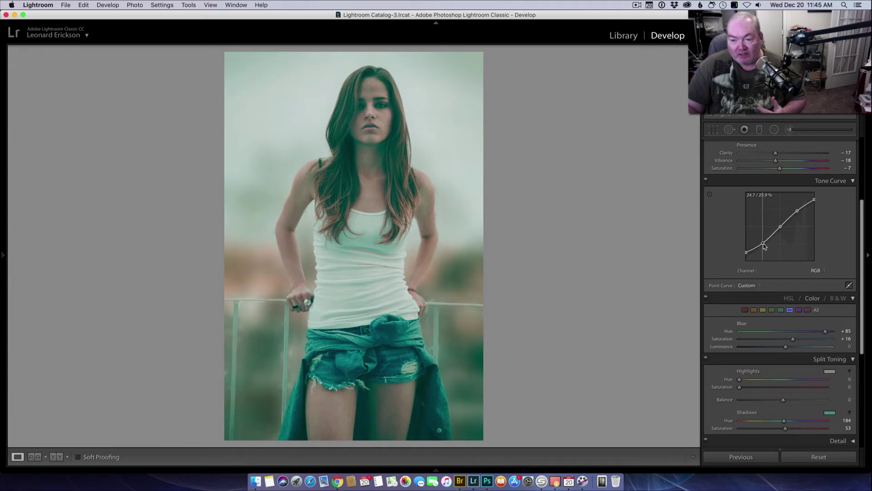
Step: Fine-tune the shadow point and the upper point until it reads about 71.0 / 73.7 %
{"action": "left_click_drag", "start_coordinate": [765, 246], "coordinate": [765, 246]}
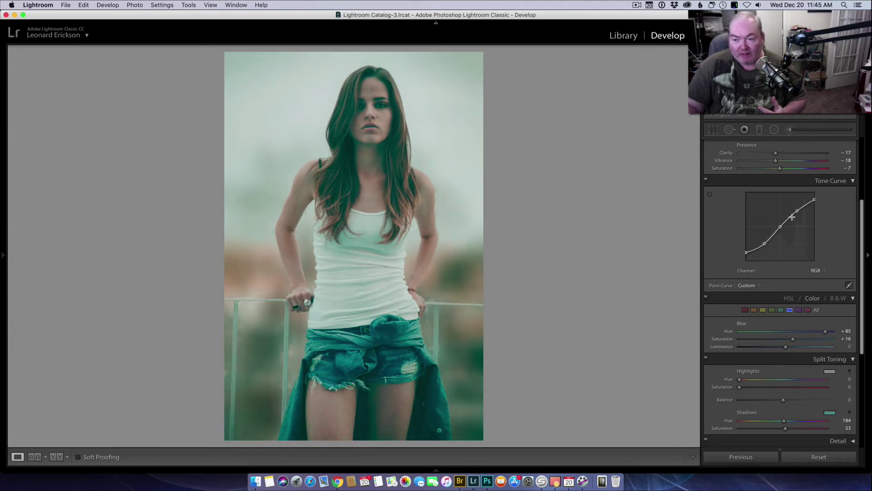
{"action": "left_click_drag", "start_coordinate": [796, 211], "coordinate": [795, 210]}
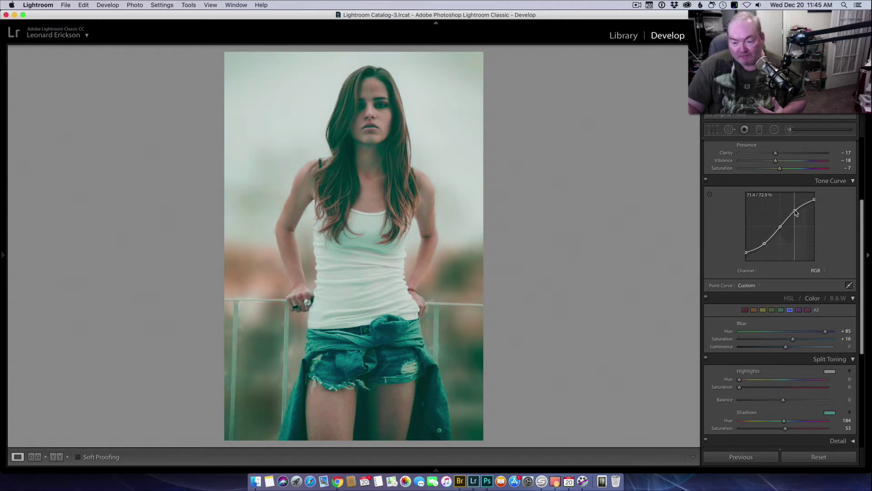
{"action": "left_click_drag", "start_coordinate": [795, 212], "coordinate": [796, 213]}
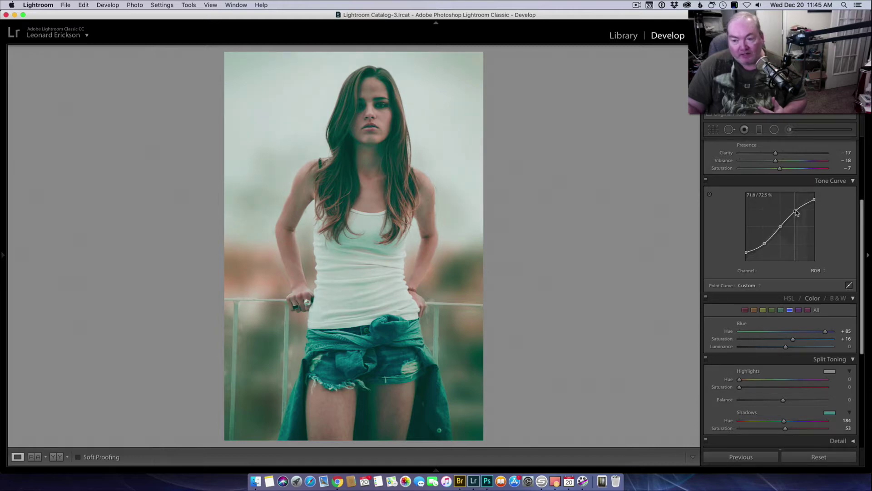
{"action": "left_click_drag", "start_coordinate": [797, 213], "coordinate": [795, 212]}
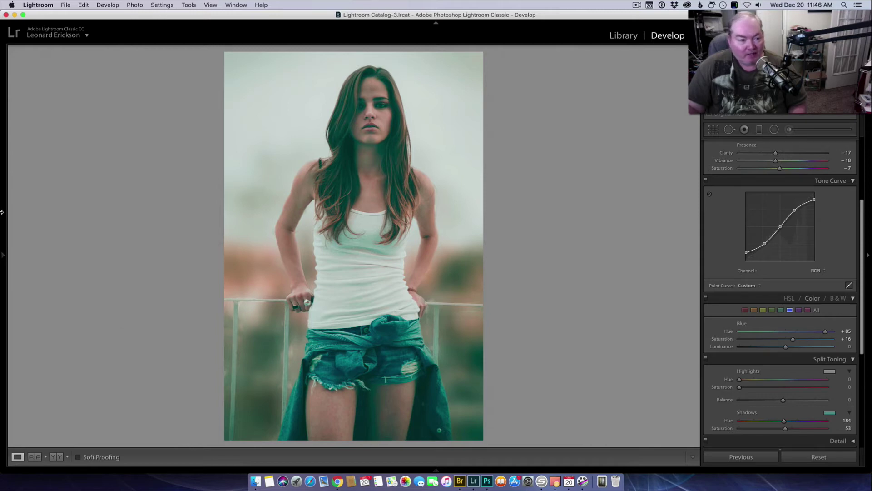
Step: Pin the left panel open and scroll through the History list
{"action": "mouse_move", "coordinate": [3, 255]}
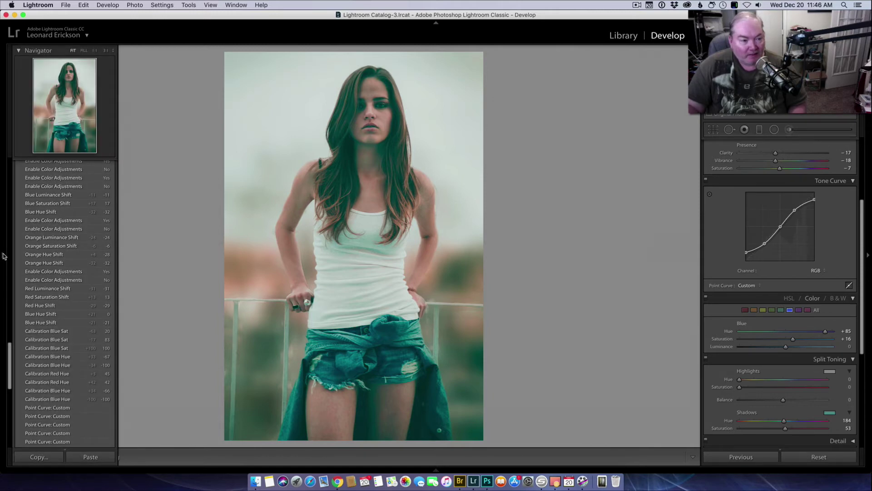
{"action": "left_click", "coordinate": [3, 256]}
{"action": "scroll", "coordinate": [102, 200], "scroll_direction": "down", "scroll_amount": 3}
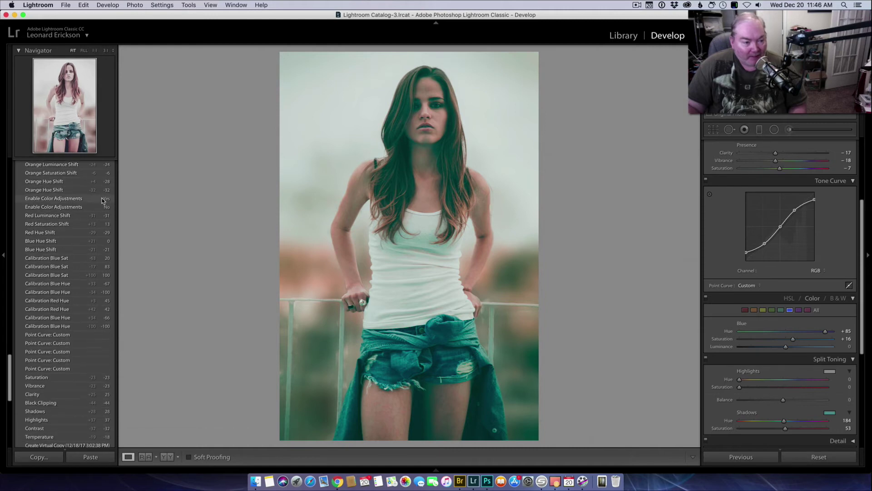
{"action": "scroll", "coordinate": [103, 200], "scroll_direction": "down", "scroll_amount": 8}
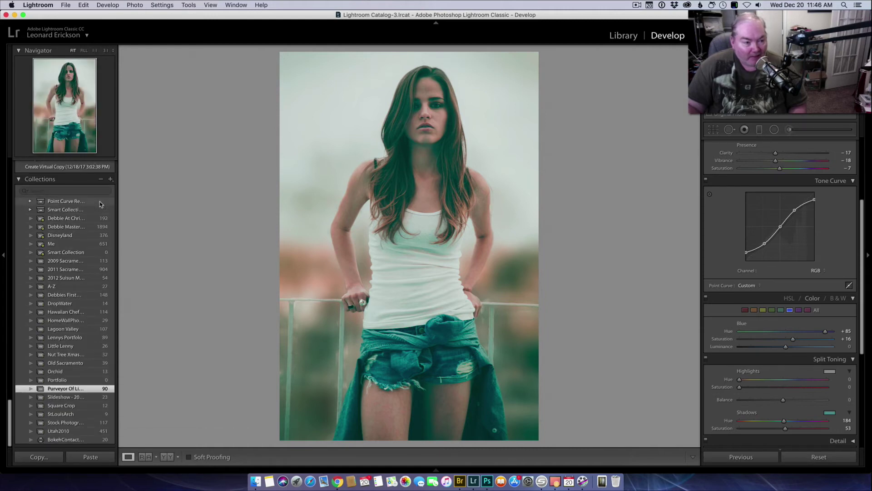
{"action": "scroll", "coordinate": [101, 200], "scroll_direction": "up", "scroll_amount": 10}
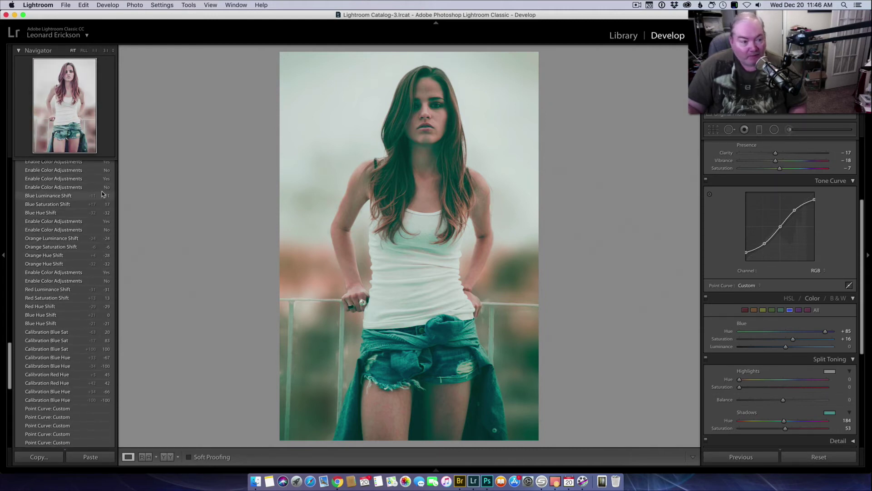
{"action": "scroll", "coordinate": [103, 195], "scroll_direction": "up", "scroll_amount": 10}
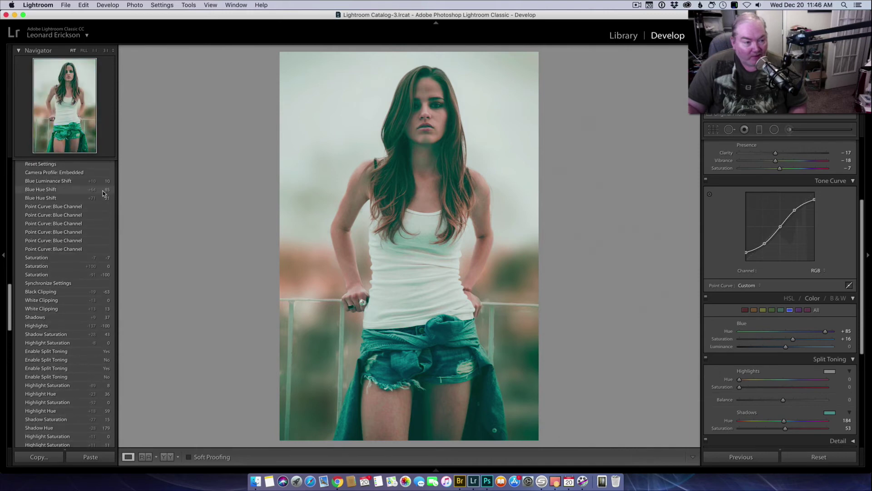
{"action": "scroll", "coordinate": [103, 194], "scroll_direction": "up", "scroll_amount": 10}
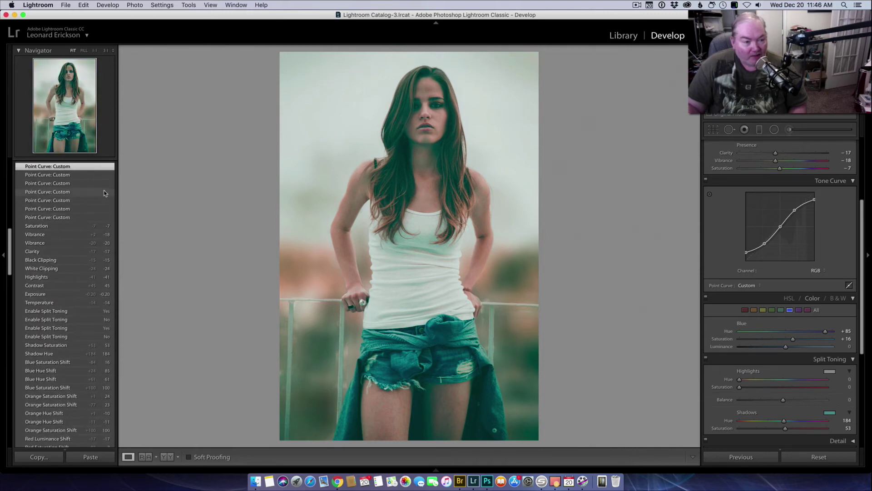
{"action": "scroll", "coordinate": [103, 194], "scroll_direction": "up", "scroll_amount": 4}
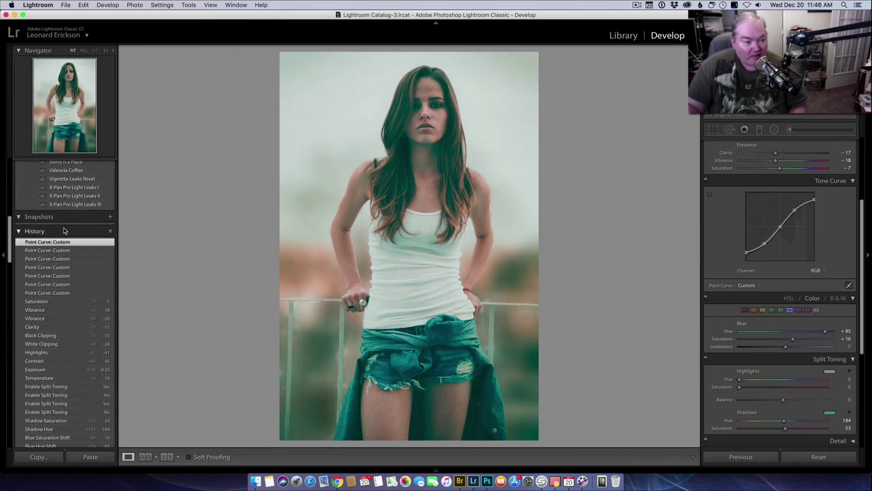
Step: Collapse the History panel and scroll up to the Presets panel
{"action": "left_click", "coordinate": [25, 233]}
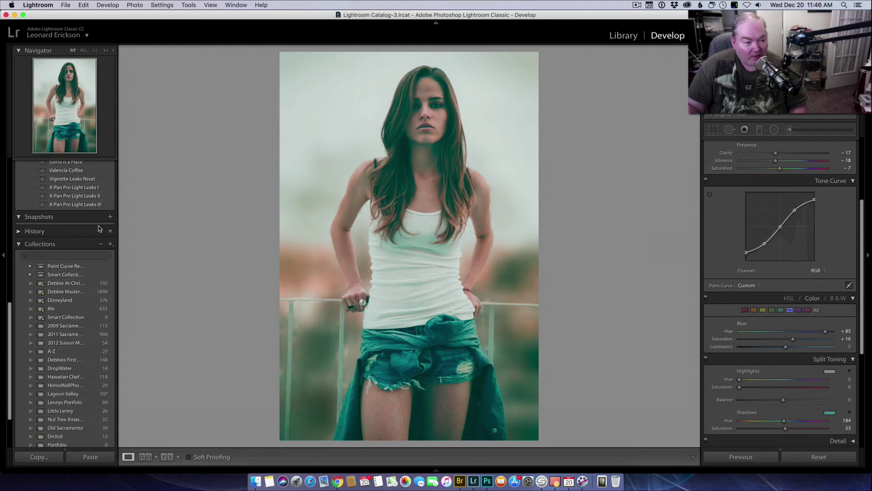
{"action": "scroll", "coordinate": [97, 234], "scroll_direction": "up", "scroll_amount": 15}
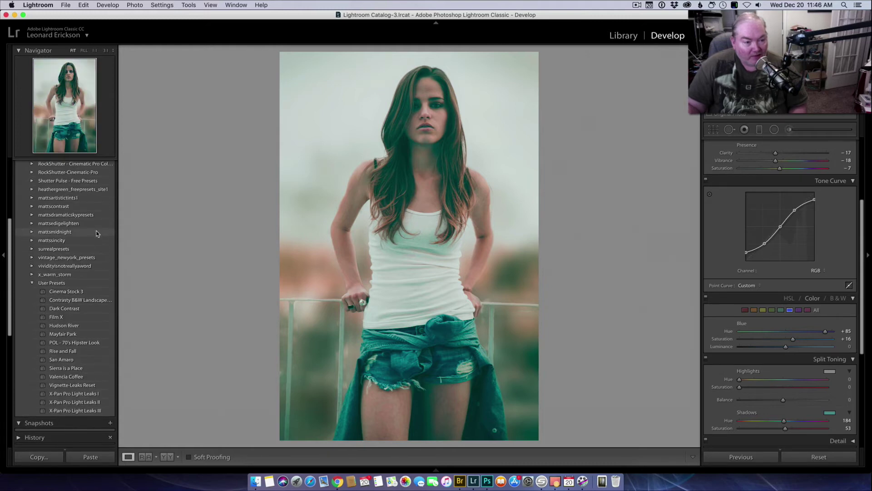
{"action": "scroll", "coordinate": [97, 234], "scroll_direction": "up", "scroll_amount": 3}
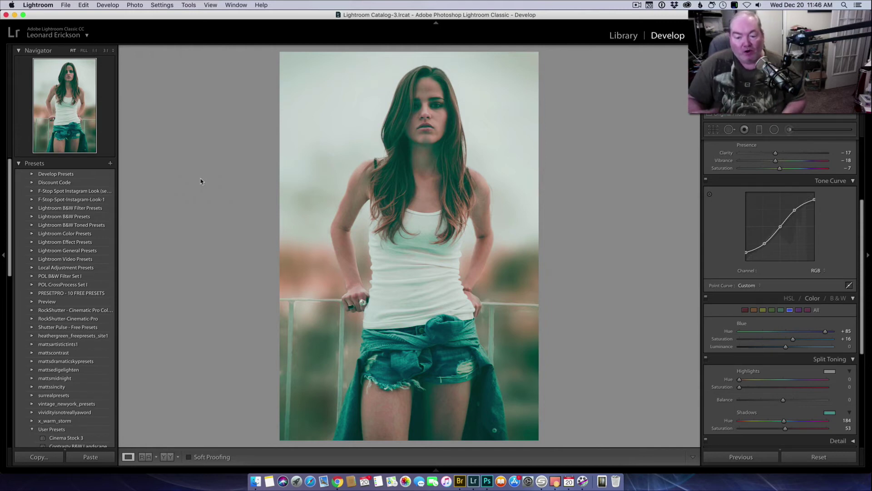
Step: Save the current settings as a develop preset named Hipster2 in User Presets
{"action": "left_click", "coordinate": [110, 163]}
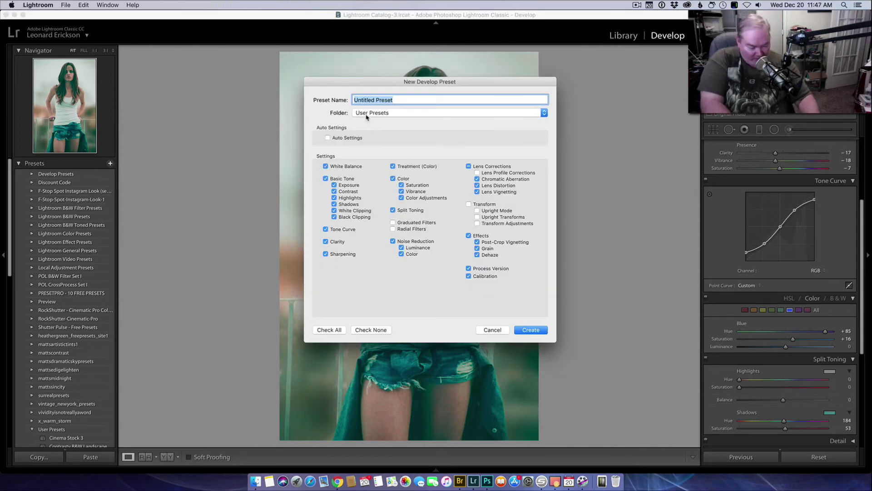
{"action": "type", "text": "Hipster2"}
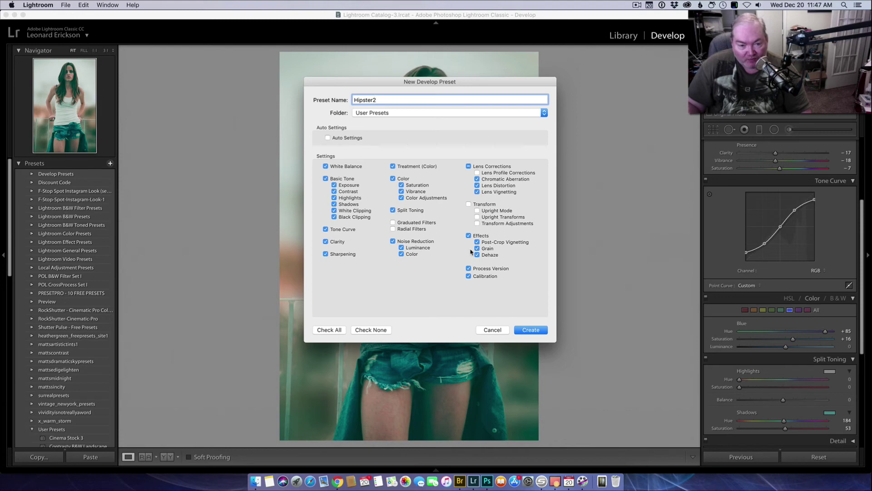
{"action": "left_click", "coordinate": [531, 330]}
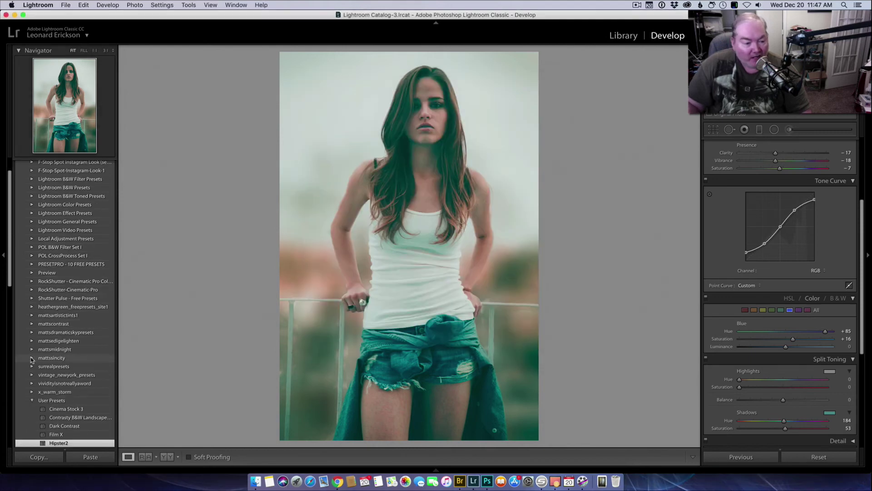
Step: Reset all develop settings on the photo, then apply the Hipster2 user preset
{"action": "scroll", "coordinate": [85, 359], "scroll_direction": "down", "scroll_amount": 3}
{"action": "scroll", "coordinate": [85, 359], "scroll_direction": "down", "scroll_amount": 2}
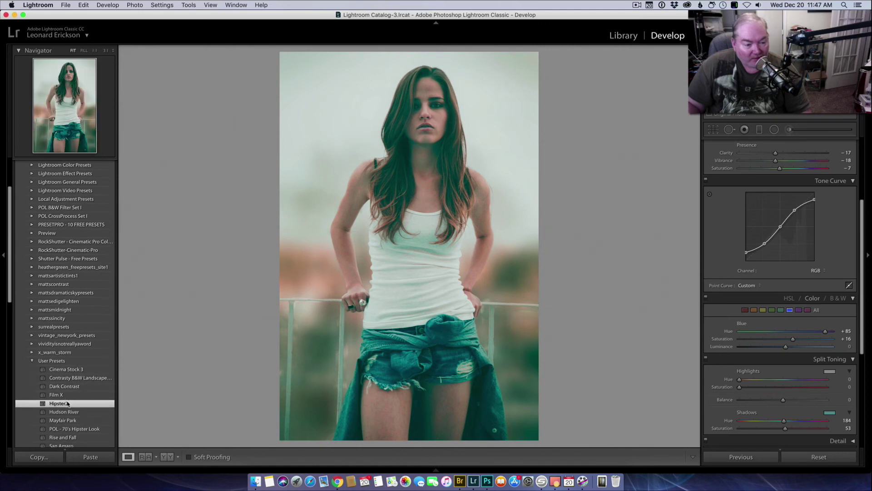
{"action": "scroll", "coordinate": [66, 403], "scroll_direction": "down", "scroll_amount": 1}
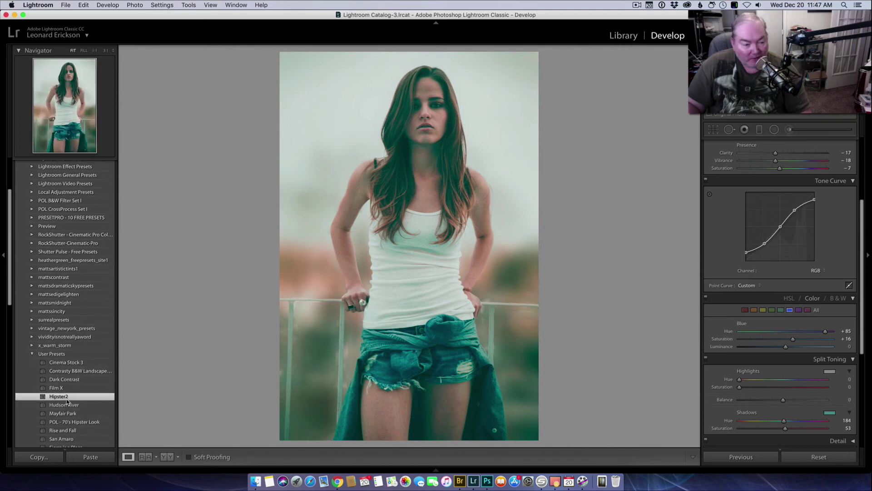
{"action": "mouse_move", "coordinate": [839, 472]}
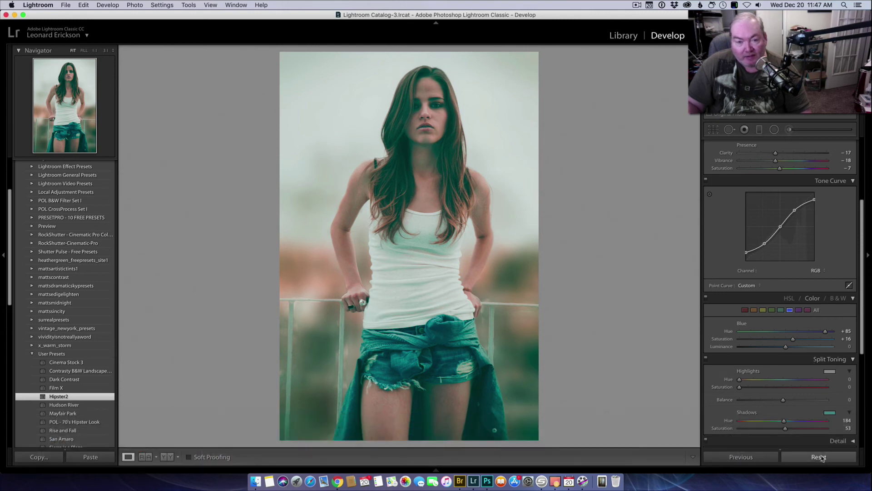
{"action": "left_click", "coordinate": [820, 457]}
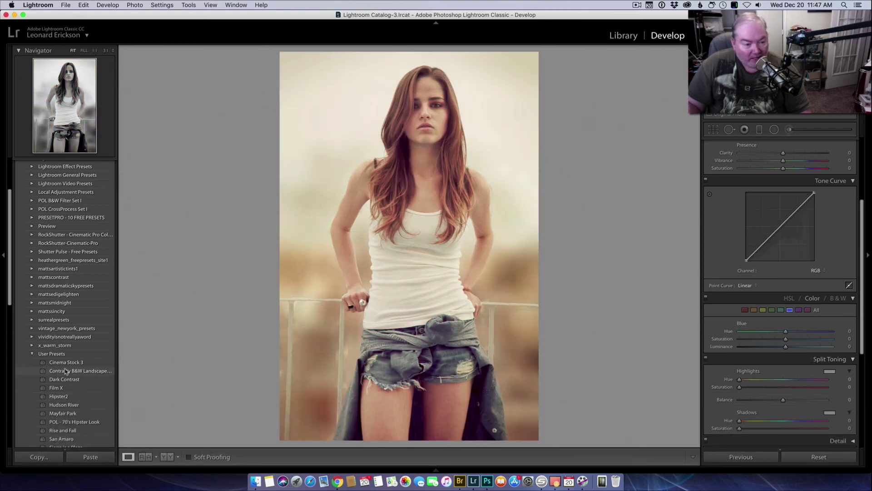
{"action": "scroll", "coordinate": [67, 373], "scroll_direction": "down", "scroll_amount": 2}
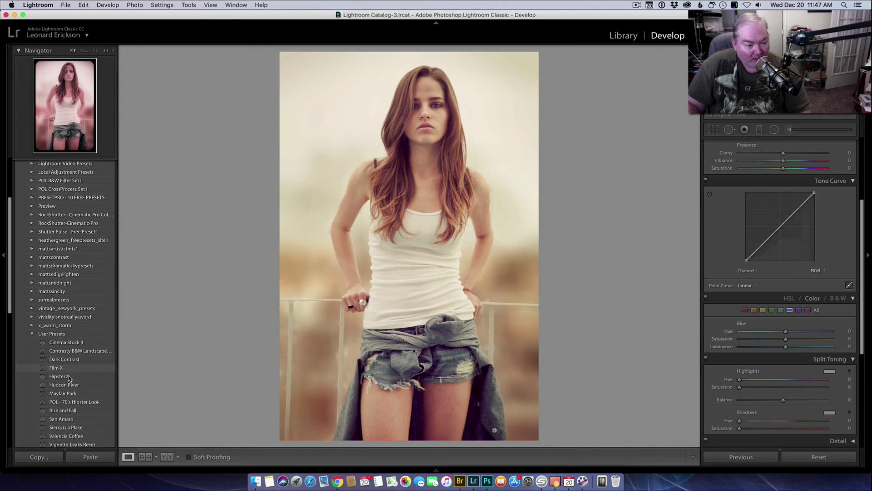
{"action": "left_click", "coordinate": [69, 376]}
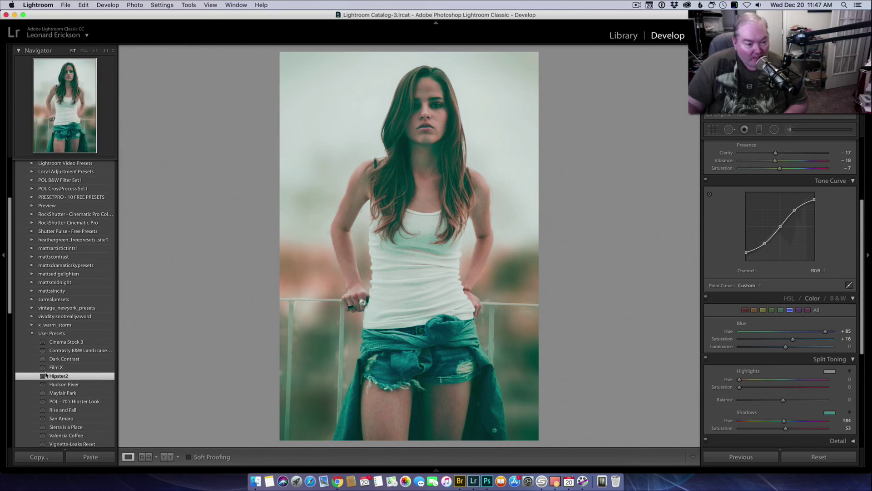
Step: Apply the POL - 70's Hipster Look preset to compare
{"action": "scroll", "coordinate": [54, 375], "scroll_direction": "down", "scroll_amount": 3}
{"action": "scroll", "coordinate": [54, 375], "scroll_direction": "down", "scroll_amount": 8}
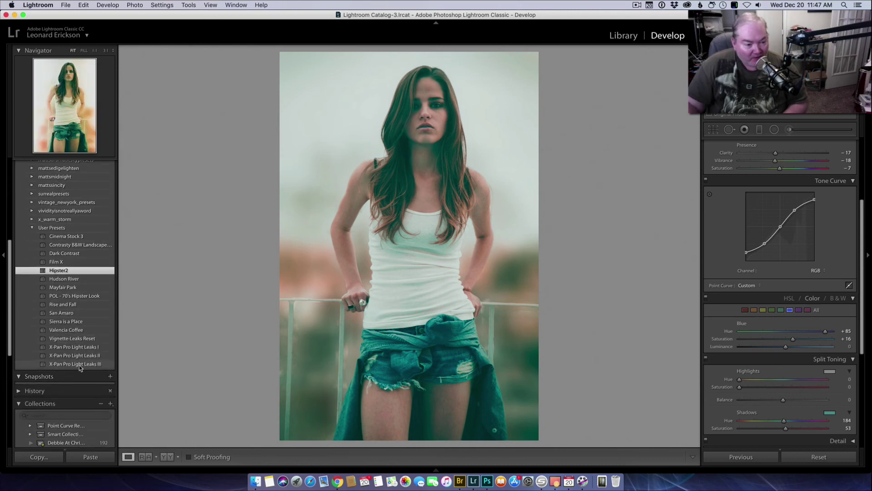
{"action": "left_click", "coordinate": [84, 297]}
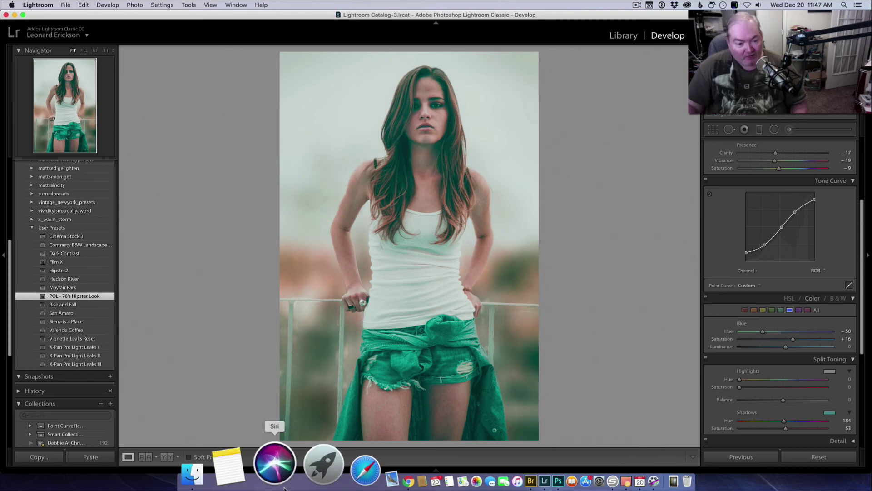
Step: Show the original warm portrait and teal version side by side in Before/After view
{"action": "left_click", "coordinate": [168, 457]}
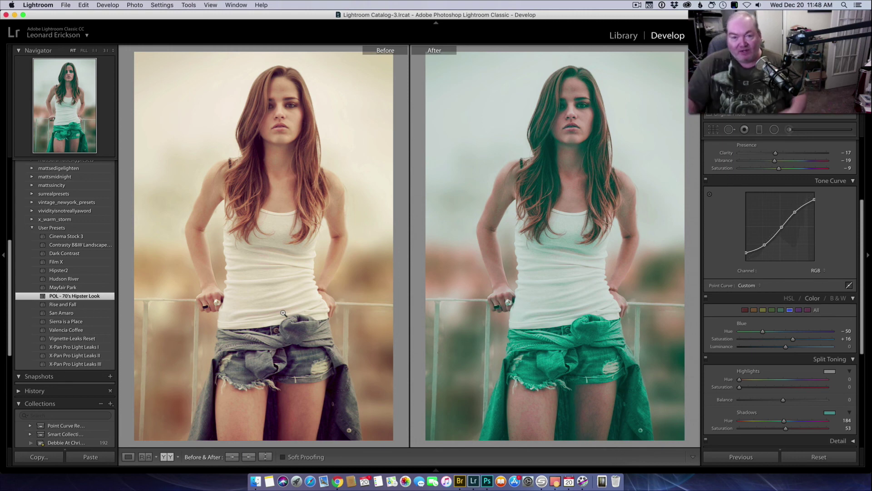
{"action": "left_click", "coordinate": [636, 5]}
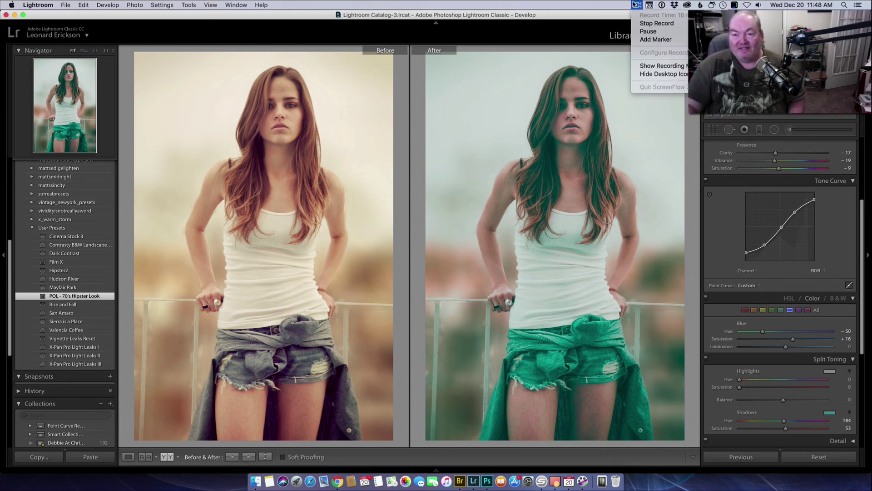
Step: Stop the ScreenFlow recording from its menu-bar icon
{"action": "left_click", "coordinate": [657, 23]}
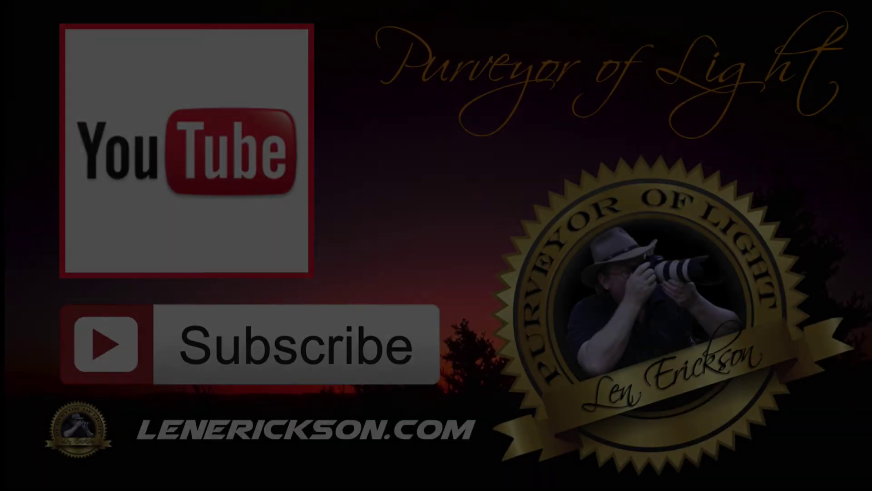